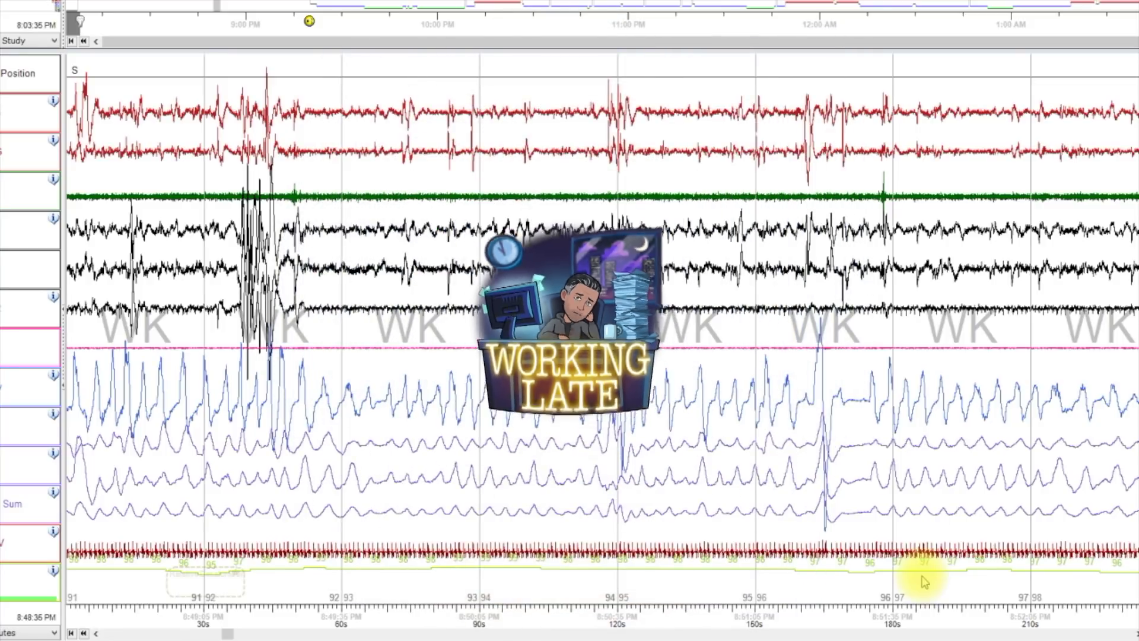
Step: Double-click epoch 95 to show it as a single 30-second wake epoch
{"action": "double_click", "coordinate": [558, 439]}
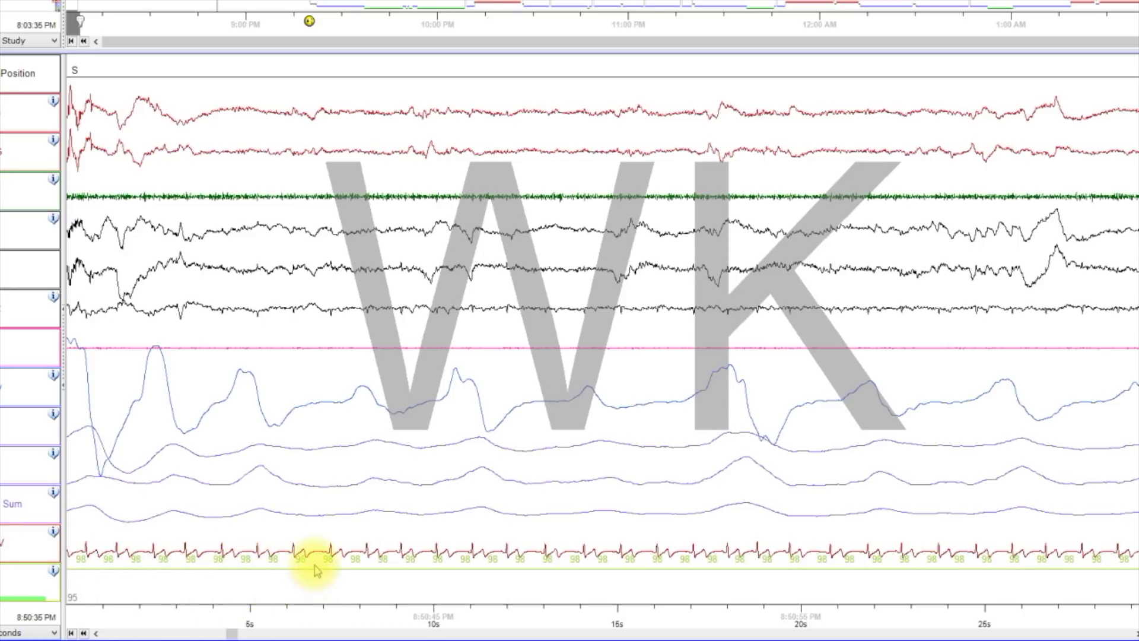
Step: Use the overview timeline to bring the wake epoch around 8:46 PM into the 30-second view
{"action": "right_click", "coordinate": [13, 587]}
{"action": "left_click", "coordinate": [130, 422]}
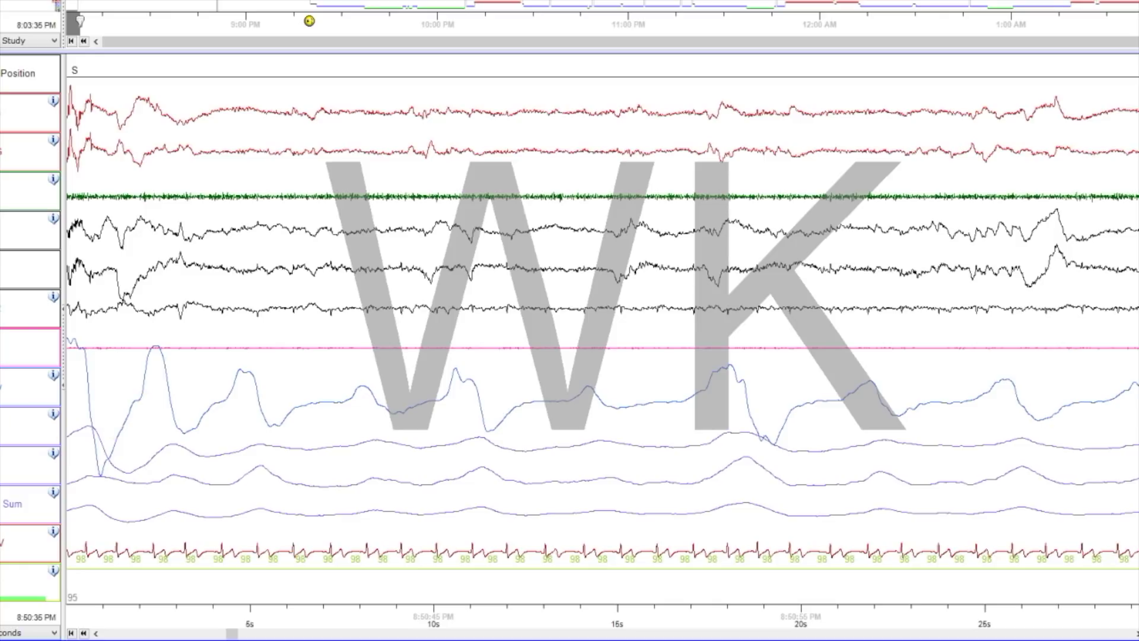
{"action": "left_click", "coordinate": [236, 10]}
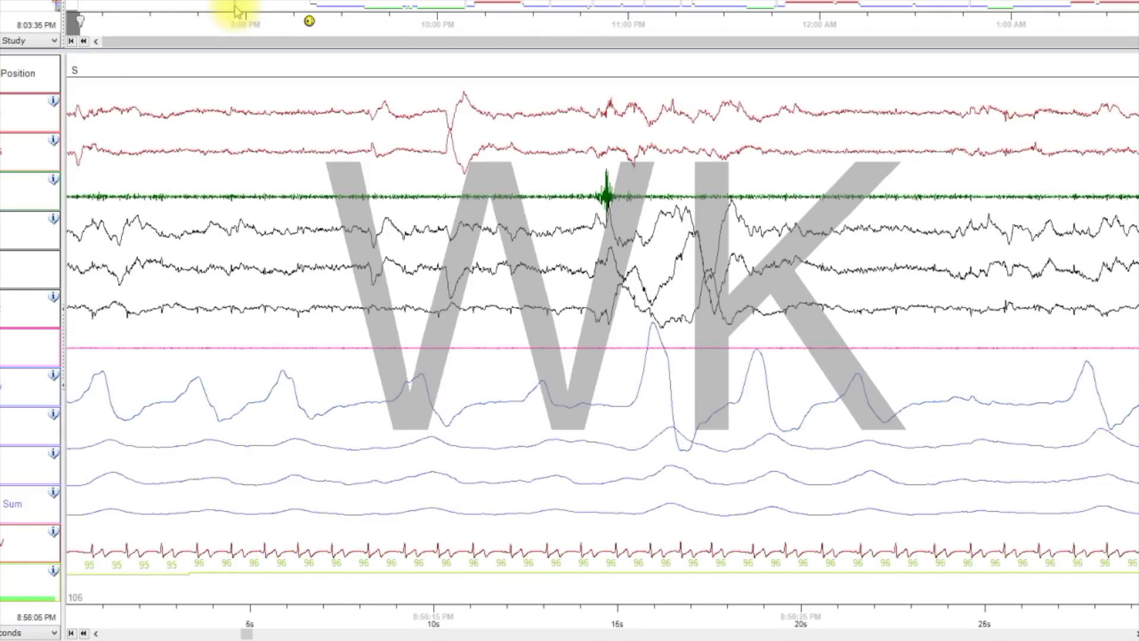
{"action": "left_click", "coordinate": [205, 15]}
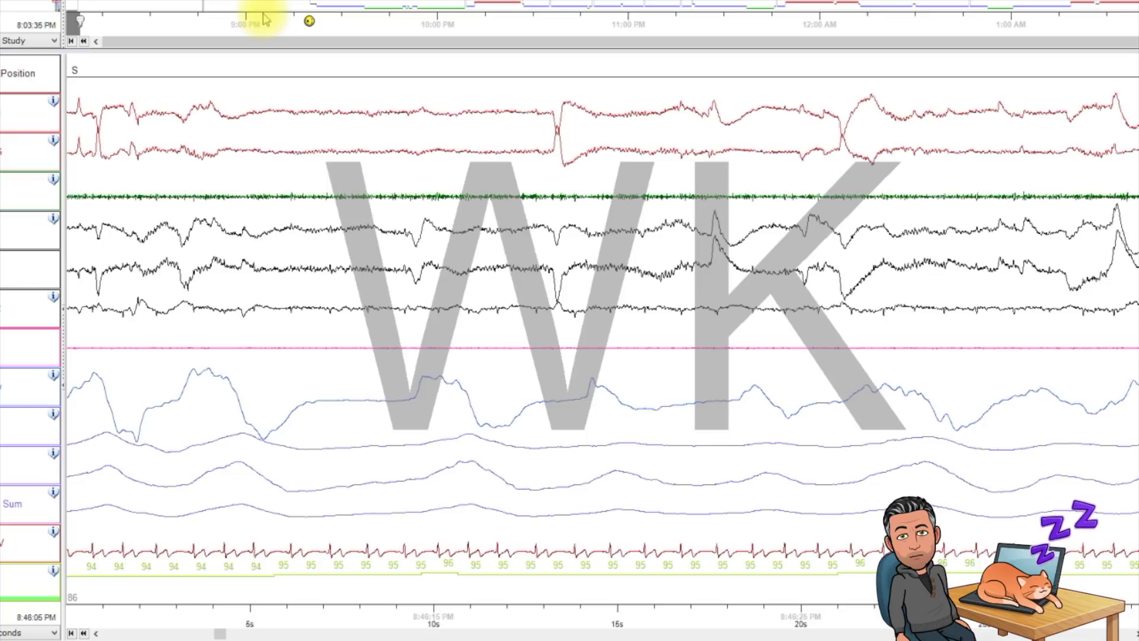
{"action": "left_click", "coordinate": [302, 150]}
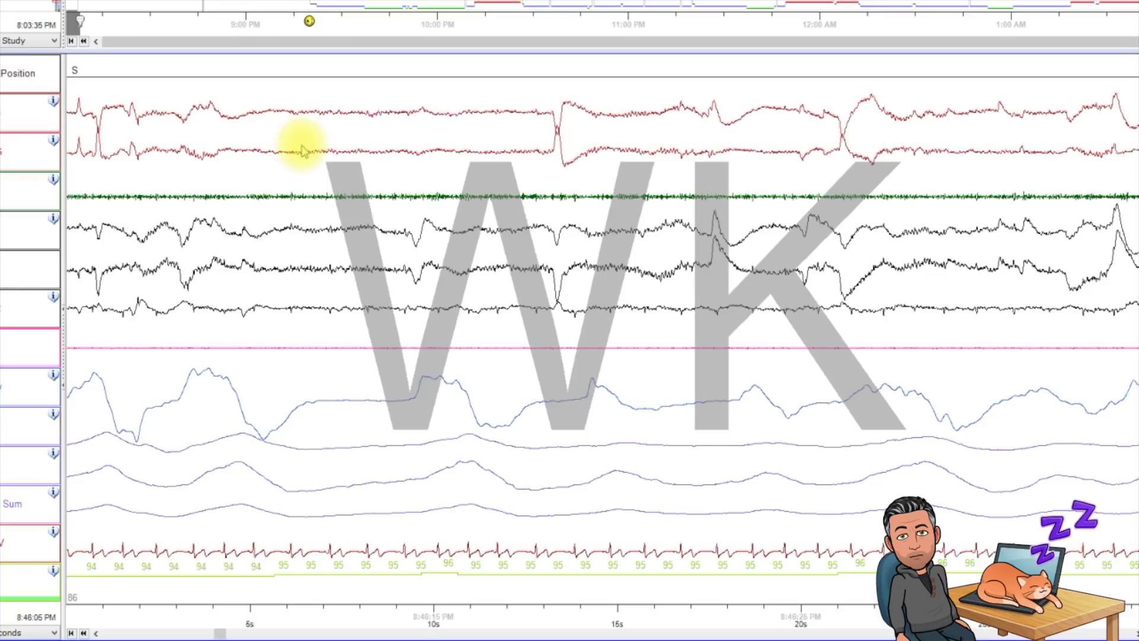
Step: In Raw View Properties, hide the position, EOG, EMG, EEG, snore and effort channels, keeping only PFlow
{"action": "double_click", "coordinate": [303, 150]}
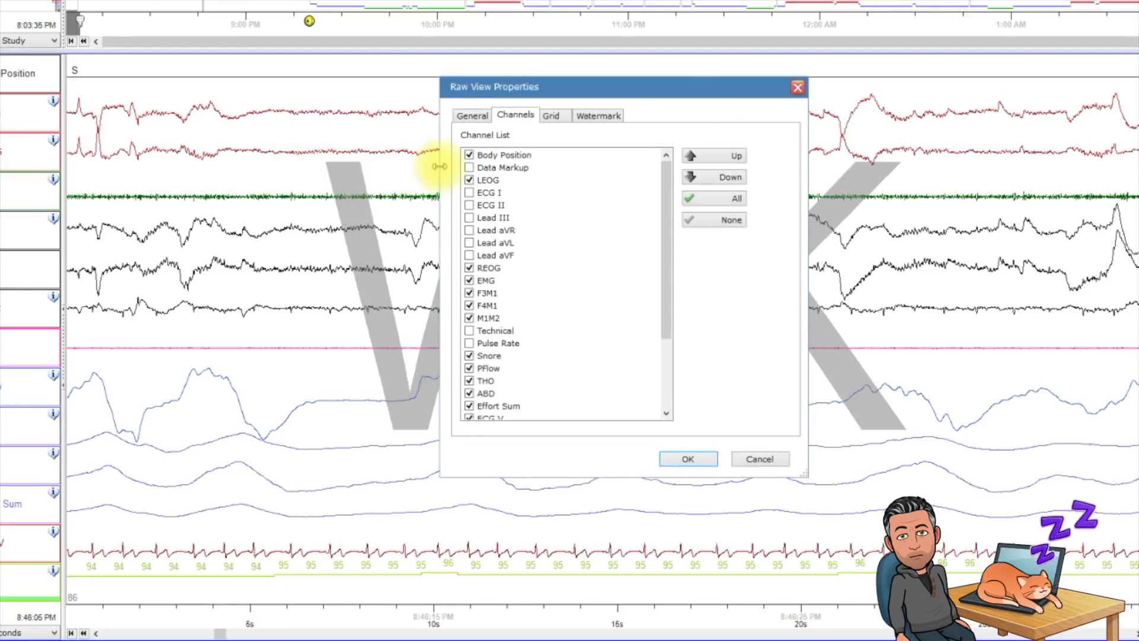
{"action": "left_click", "coordinate": [469, 179]}
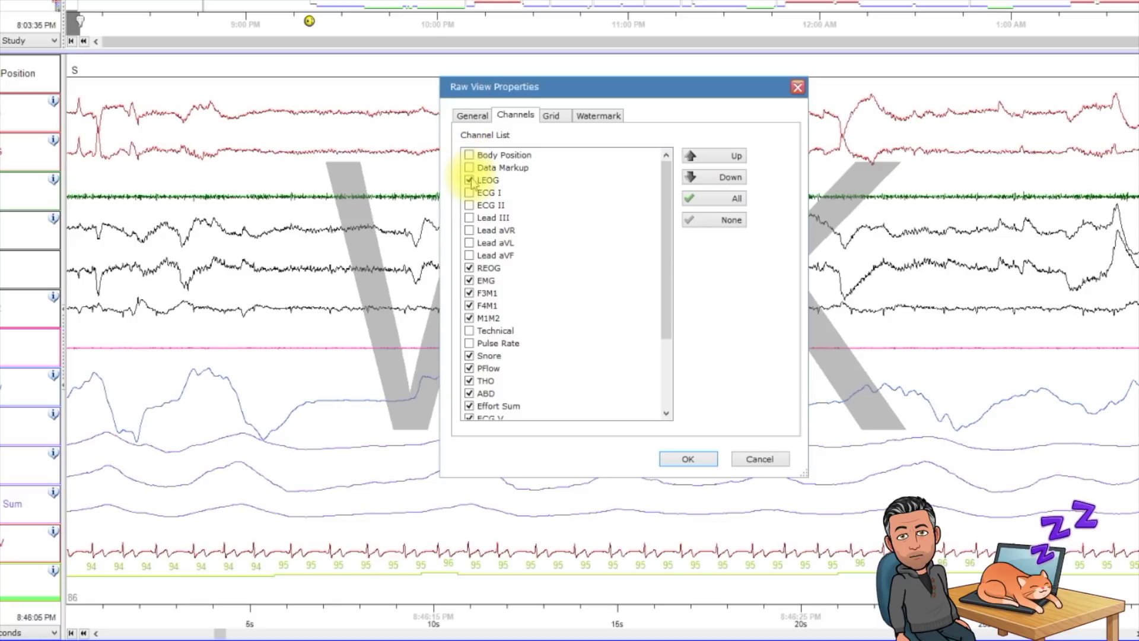
{"action": "left_click", "coordinate": [469, 267]}
{"action": "left_click", "coordinate": [469, 280]}
{"action": "left_click", "coordinate": [468, 293]}
{"action": "left_click", "coordinate": [468, 305]}
{"action": "left_click", "coordinate": [469, 318]}
{"action": "left_click", "coordinate": [469, 380]}
{"action": "left_click", "coordinate": [469, 393]}
{"action": "left_click", "coordinate": [469, 406]}
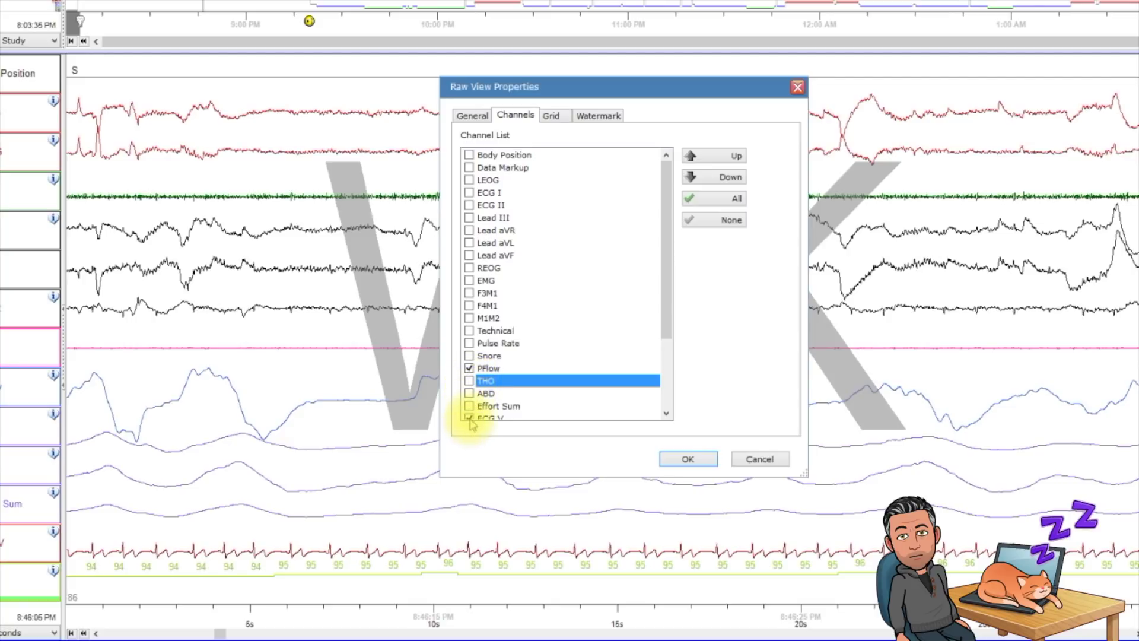
{"action": "left_click", "coordinate": [681, 462]}
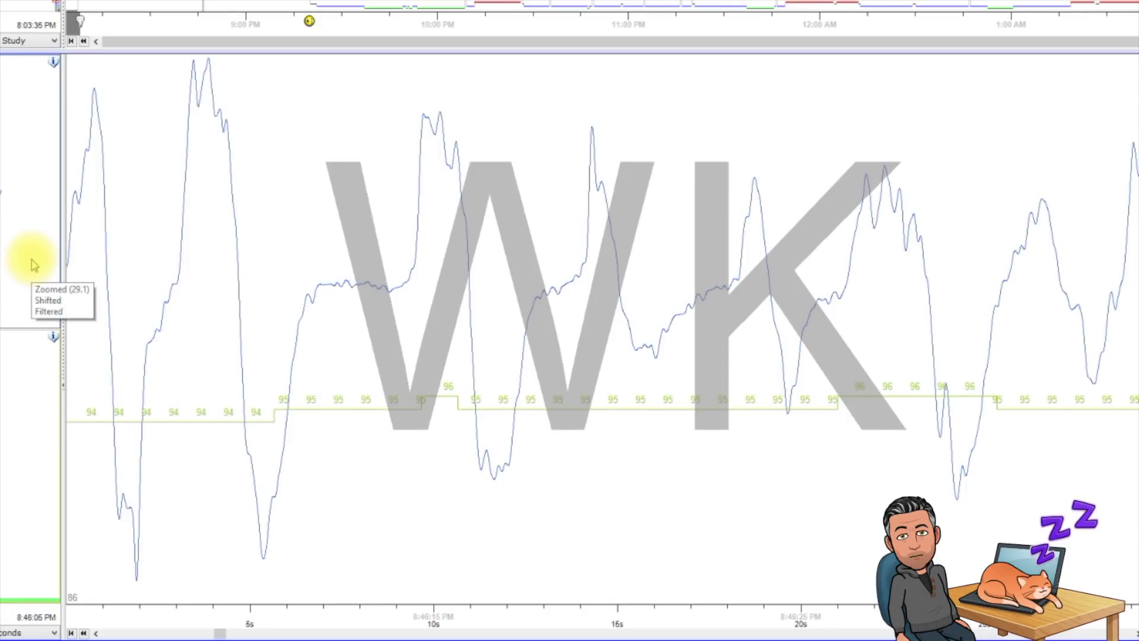
Step: Reduce the PFlow trace's gain by scrolling over its channel
{"action": "scroll", "coordinate": [34, 265], "scroll_direction": "down", "scroll_amount": 4}
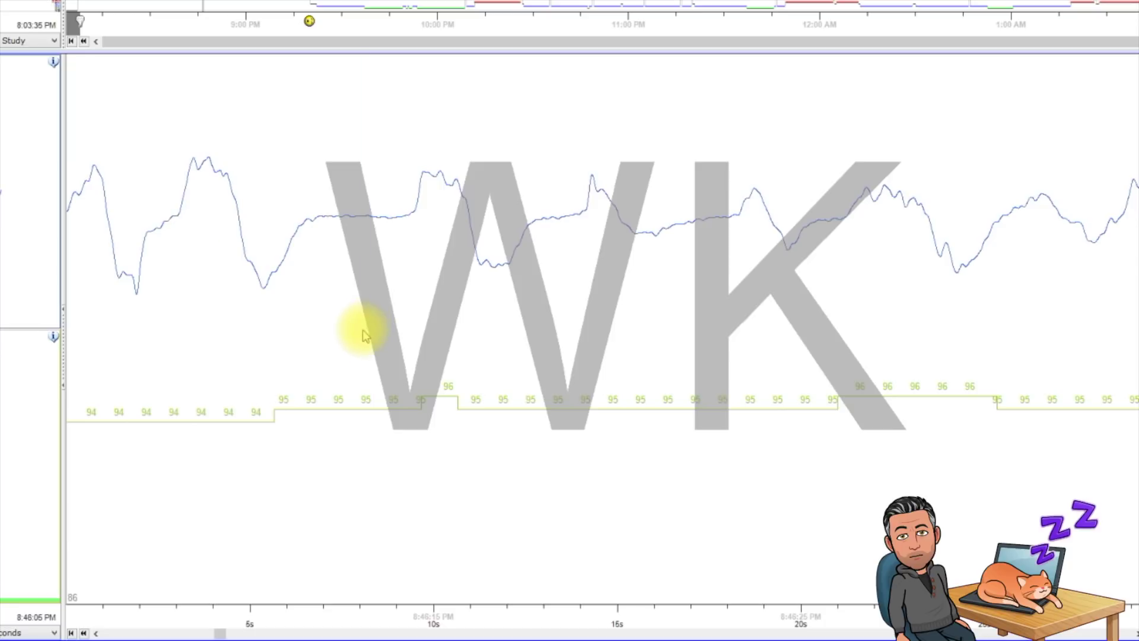
{"action": "scroll", "coordinate": [364, 334], "scroll_direction": "down", "scroll_amount": 1}
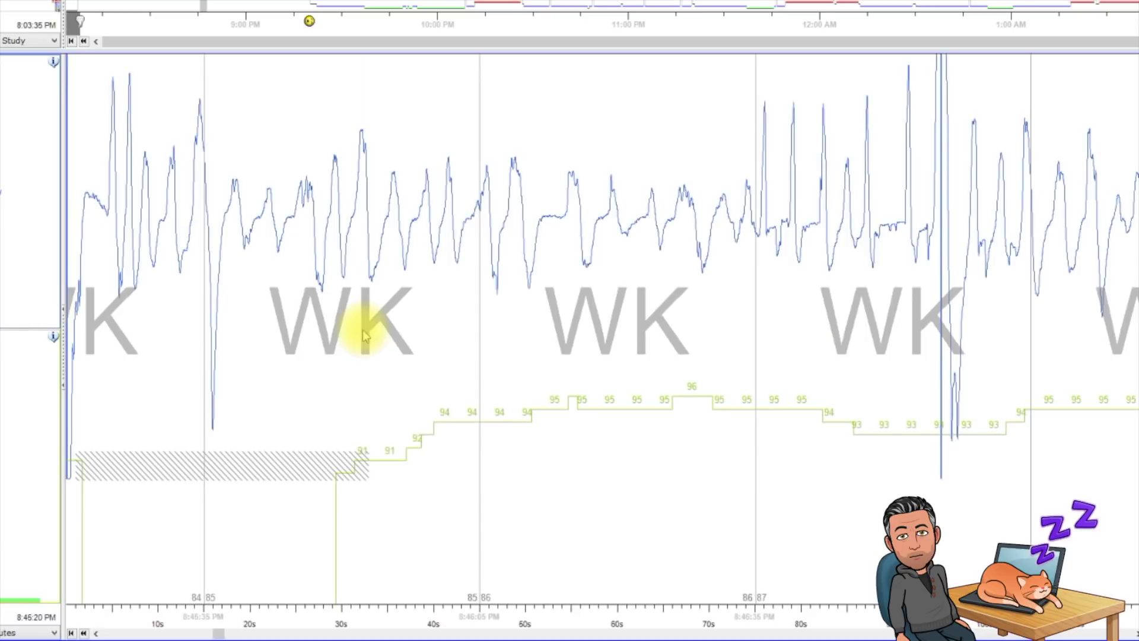
{"action": "scroll", "coordinate": [364, 334], "scroll_direction": "down", "scroll_amount": 1}
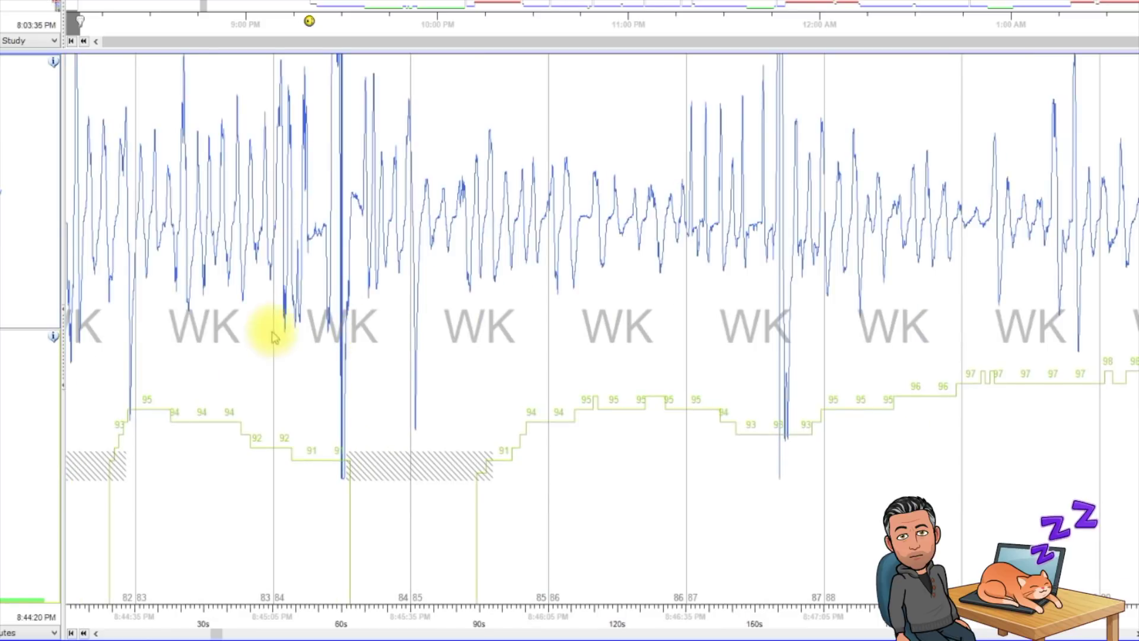
{"action": "mouse_move", "coordinate": [34, 213]}
{"action": "scroll", "coordinate": [34, 214], "scroll_direction": "down", "scroll_amount": 5}
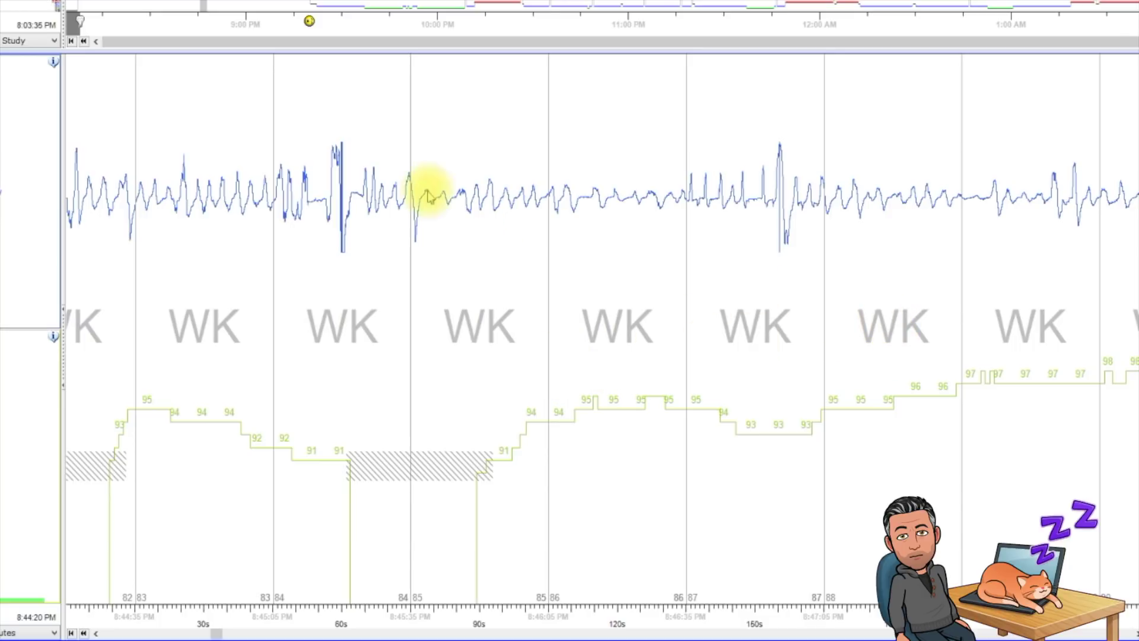
Step: Widen the timebase to minutes and scroll through epochs 73–99, settling on wake epochs 91–97
{"action": "scroll", "coordinate": [751, 183], "scroll_direction": "up", "scroll_amount": 7}
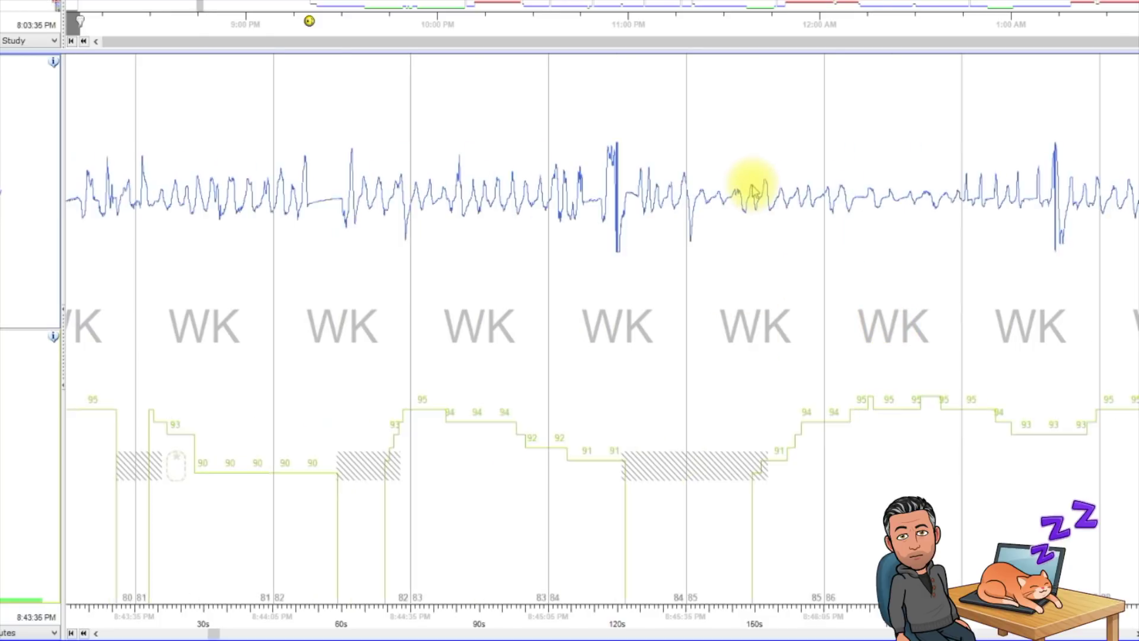
{"action": "scroll", "coordinate": [320, 226], "scroll_direction": "up", "scroll_amount": 2}
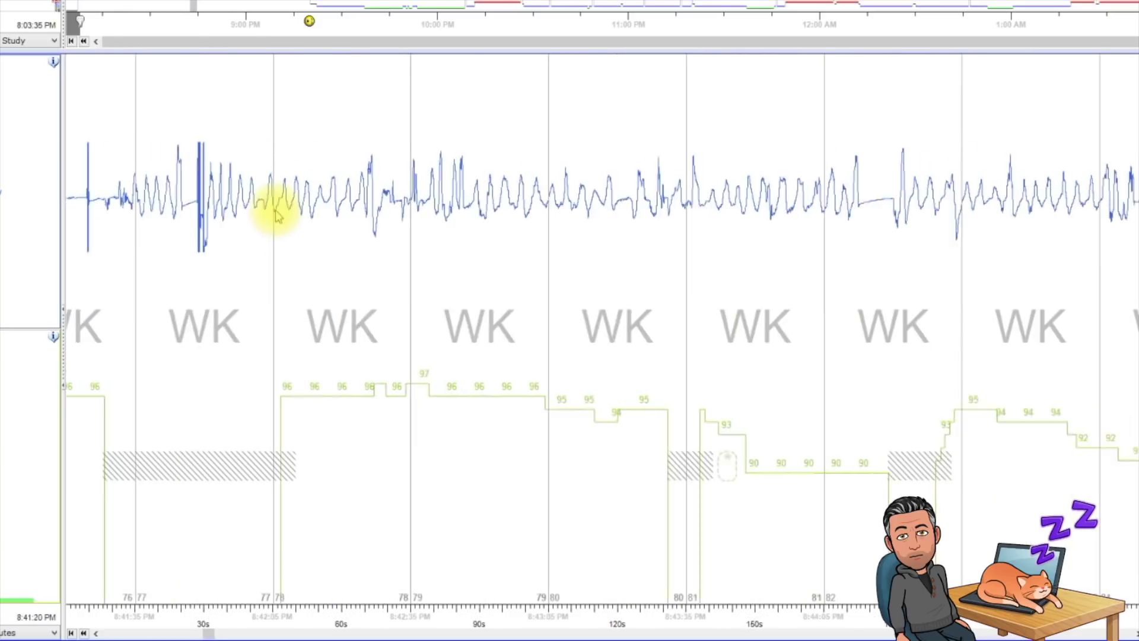
{"action": "scroll", "coordinate": [288, 222], "scroll_direction": "down", "scroll_amount": 4}
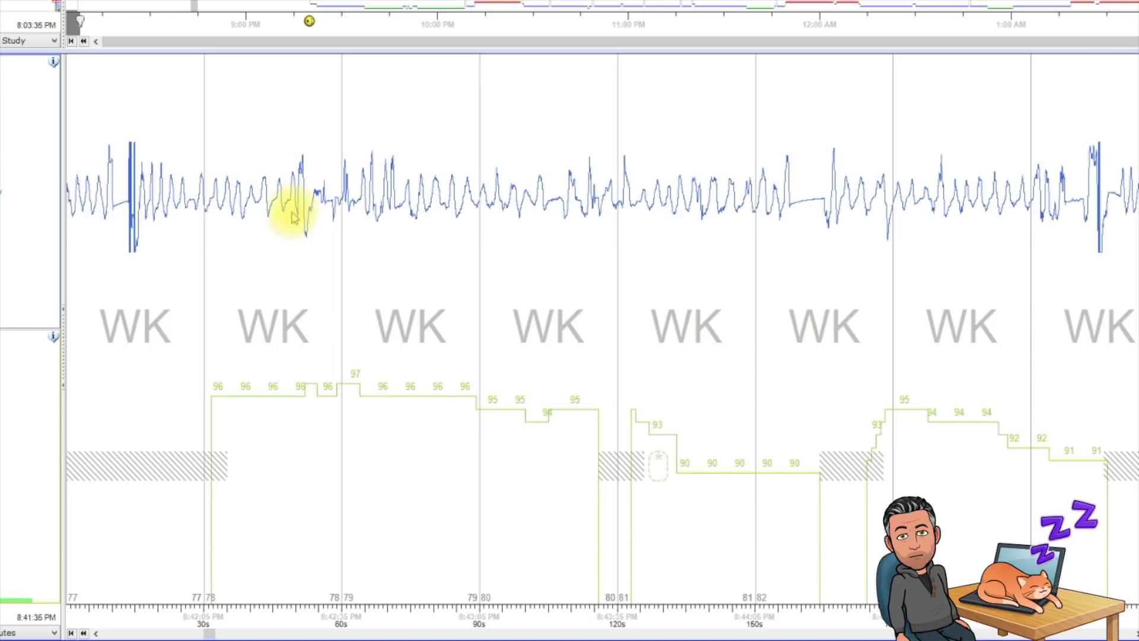
{"action": "scroll", "coordinate": [293, 218], "scroll_direction": "down", "scroll_amount": 2}
{"action": "scroll", "coordinate": [296, 219], "scroll_direction": "down", "scroll_amount": 9}
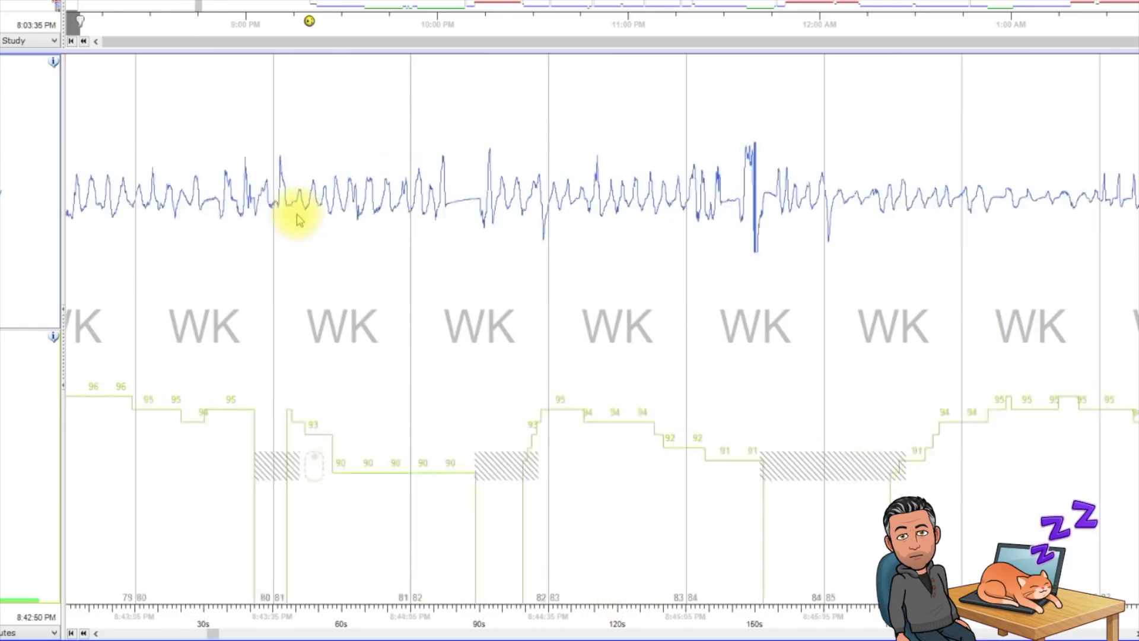
{"action": "scroll", "coordinate": [305, 215], "scroll_direction": "down", "scroll_amount": 2}
{"action": "scroll", "coordinate": [305, 212], "scroll_direction": "down", "scroll_amount": 3}
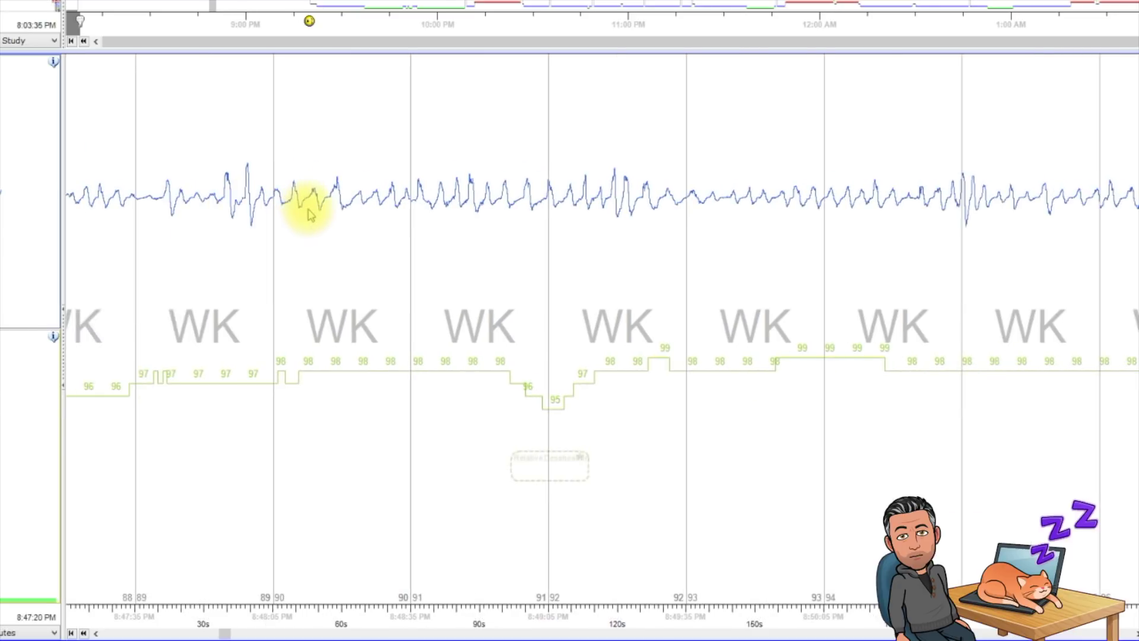
{"action": "scroll", "coordinate": [435, 205], "scroll_direction": "down", "scroll_amount": 3}
{"action": "scroll", "coordinate": [434, 205], "scroll_direction": "down", "scroll_amount": 2}
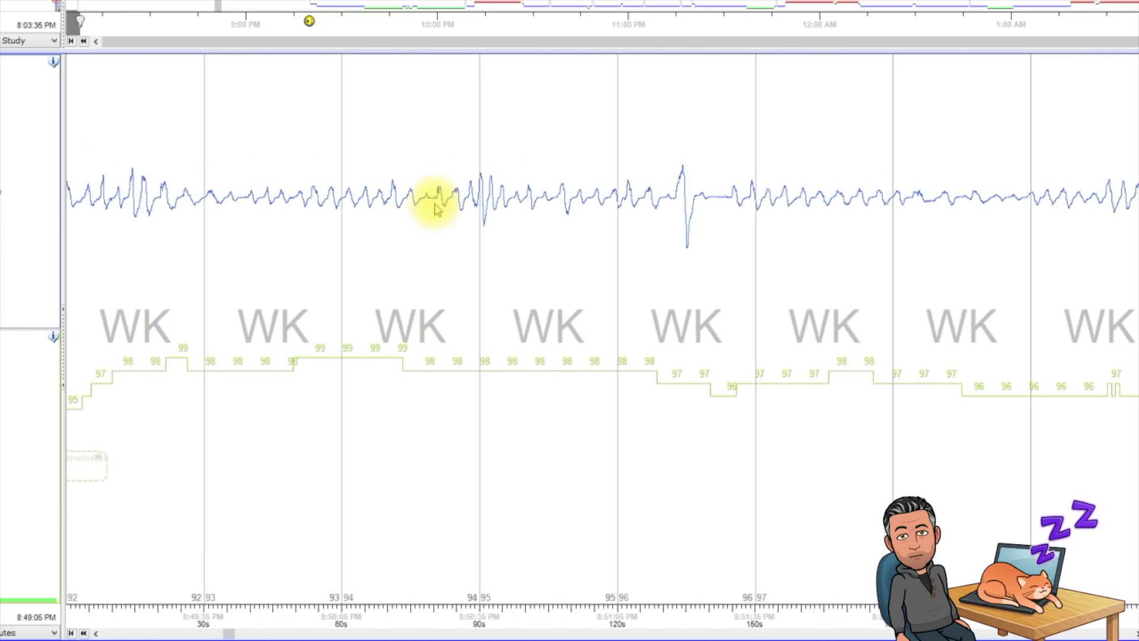
{"action": "scroll", "coordinate": [688, 193], "scroll_direction": "down", "scroll_amount": 1}
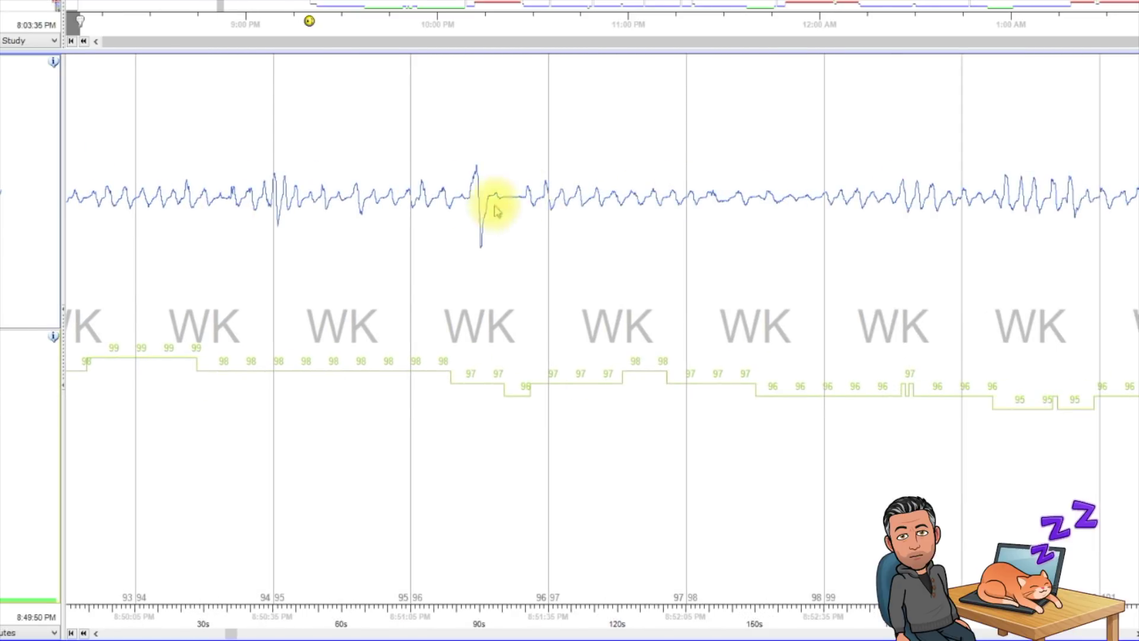
{"action": "scroll", "coordinate": [466, 211], "scroll_direction": "down", "scroll_amount": 2}
{"action": "scroll", "coordinate": [469, 218], "scroll_direction": "up", "scroll_amount": 2}
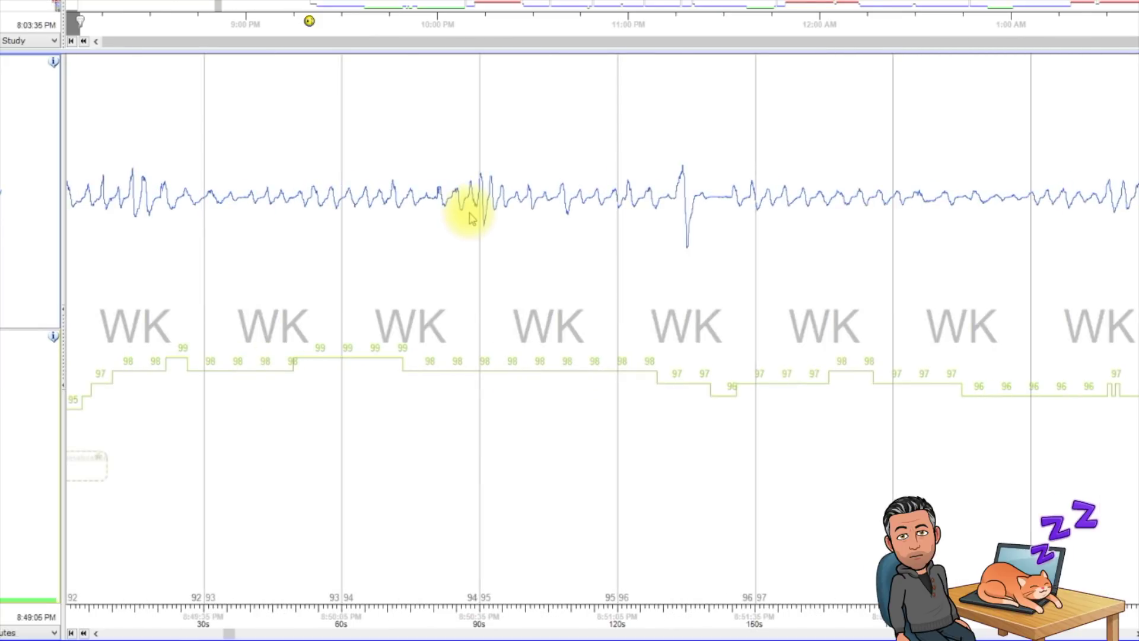
{"action": "mouse_move", "coordinate": [53, 235]}
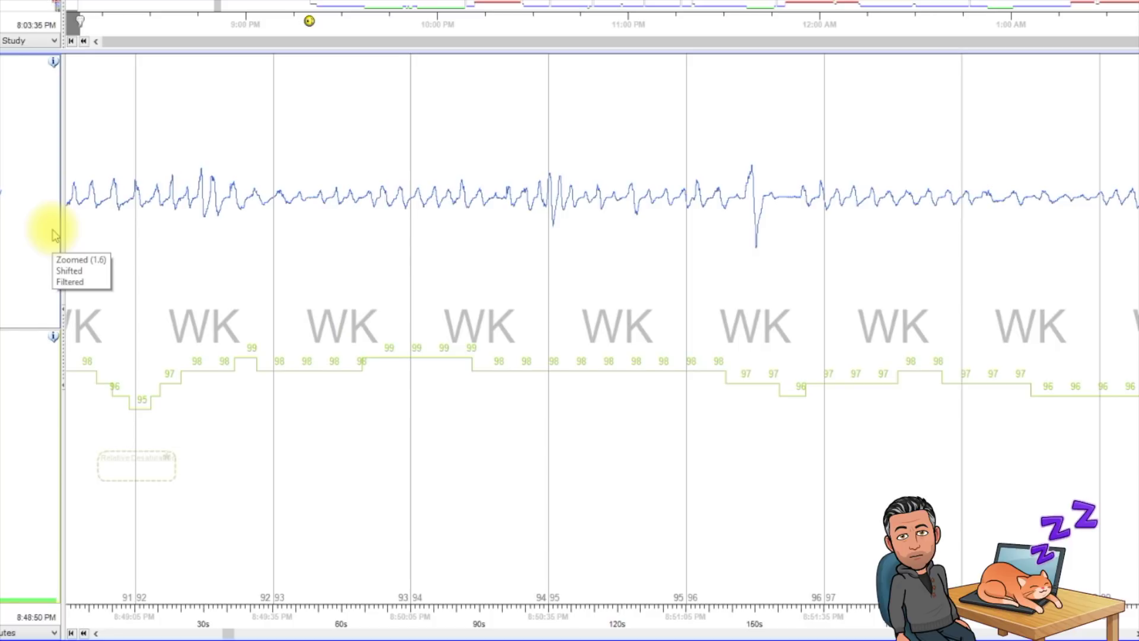
Step: Re-enable the F3M1 and F4M1 EEG channels above PFlow, showing wake epochs 92–98
{"action": "double_click", "coordinate": [54, 235]}
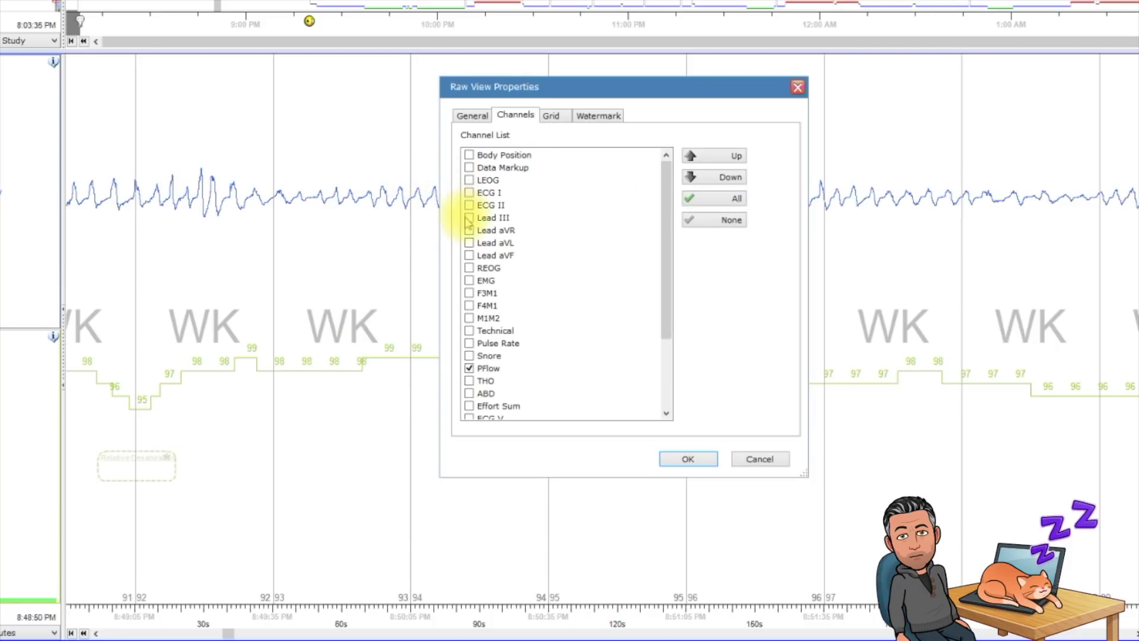
{"action": "left_click", "coordinate": [470, 294]}
{"action": "left_click", "coordinate": [484, 293]}
{"action": "left_click", "coordinate": [470, 306]}
{"action": "left_click", "coordinate": [684, 460]}
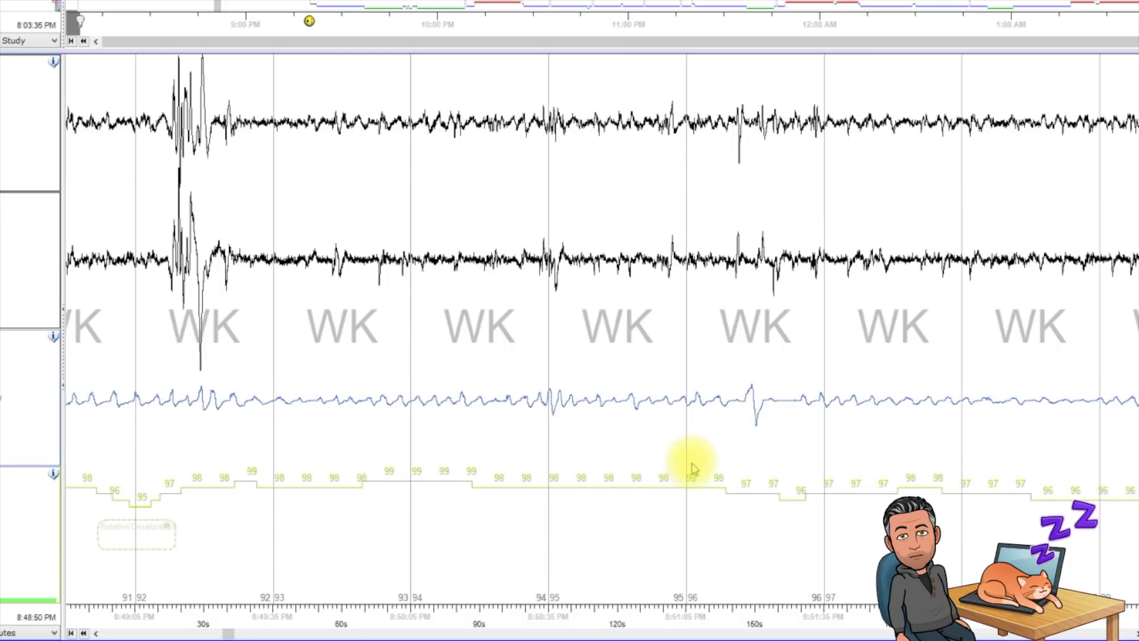
{"action": "scroll", "coordinate": [685, 435], "scroll_direction": "down", "scroll_amount": 1}
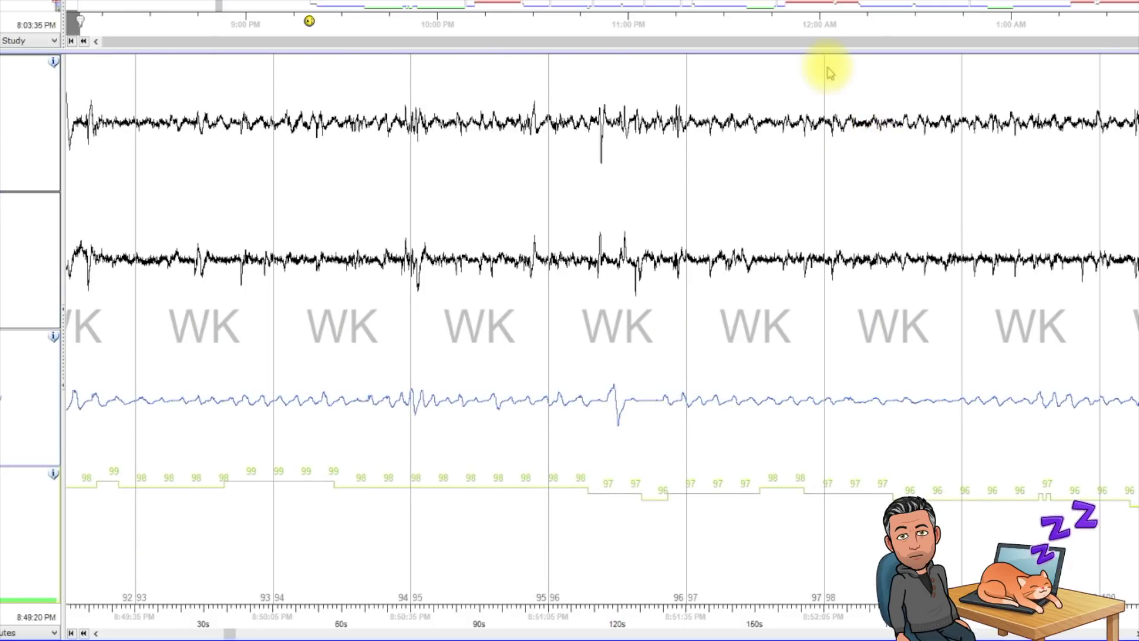
Step: Jump to the sleep around 10 PM and raise the blue flow trace's gain
{"action": "left_click", "coordinate": [439, 4]}
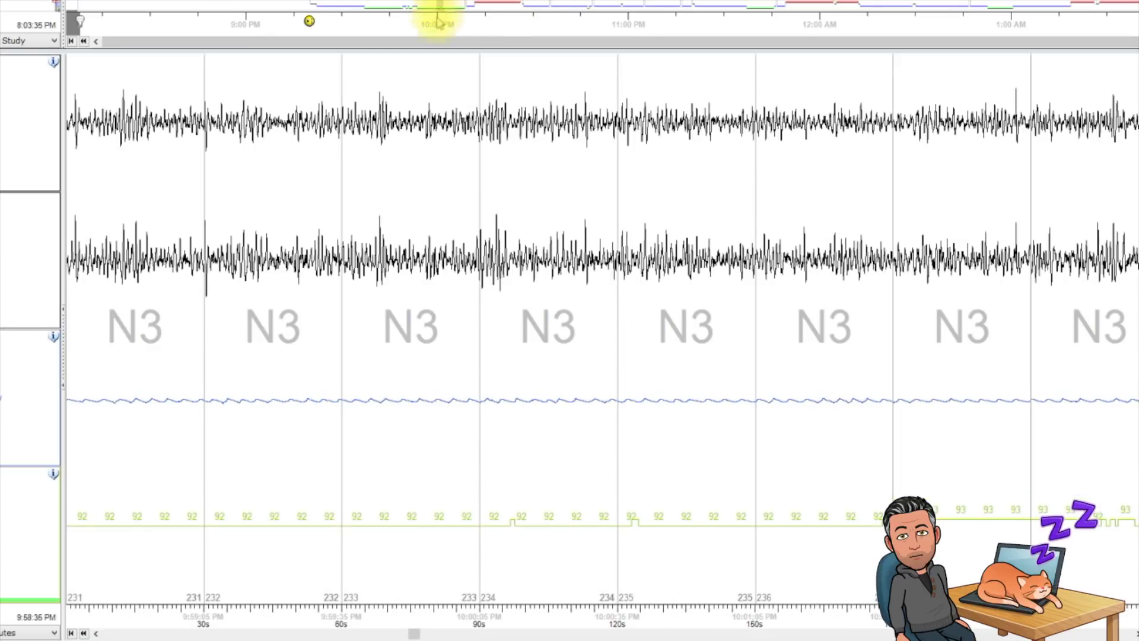
{"action": "mouse_move", "coordinate": [2, 397]}
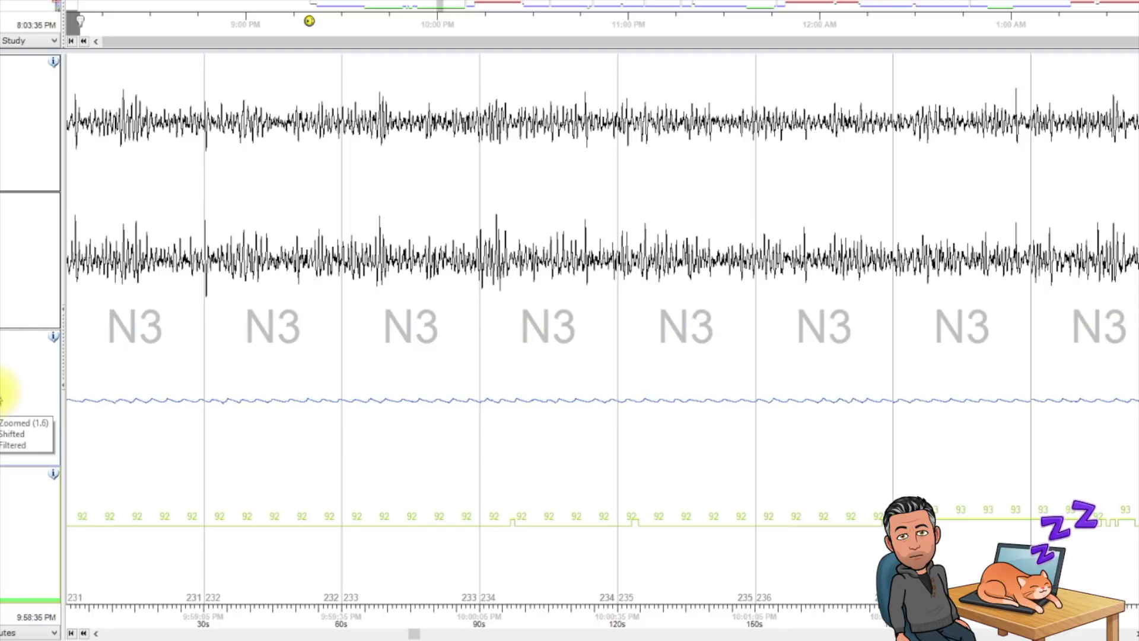
{"action": "left_click", "coordinate": [12, 400]}
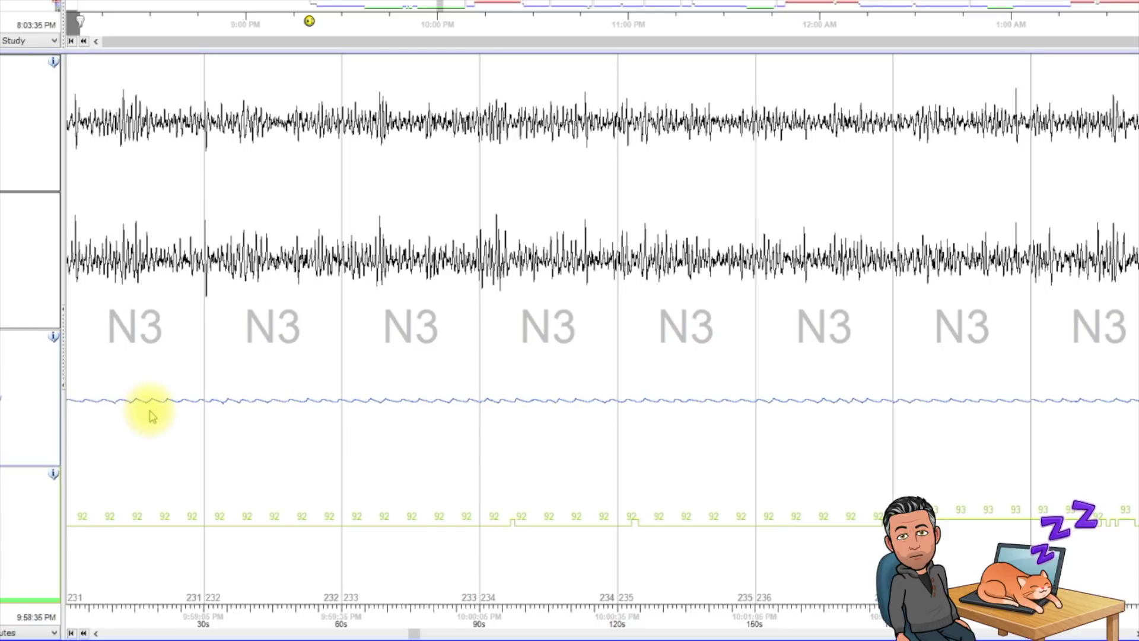
{"action": "mouse_move", "coordinate": [36, 418]}
{"action": "scroll", "coordinate": [38, 422], "scroll_direction": "up", "scroll_amount": 1}
{"action": "scroll", "coordinate": [38, 423], "scroll_direction": "up", "scroll_amount": 1}
Step: Page through nearby epochs, then return to wake epochs 147–152 around 9:16 PM
{"action": "scroll", "coordinate": [331, 306], "scroll_direction": "down", "scroll_amount": 3}
{"action": "scroll", "coordinate": [330, 324], "scroll_direction": "down", "scroll_amount": 6}
{"action": "scroll", "coordinate": [347, 321], "scroll_direction": "down", "scroll_amount": 3}
{"action": "scroll", "coordinate": [347, 321], "scroll_direction": "down", "scroll_amount": 2}
{"action": "scroll", "coordinate": [343, 318], "scroll_direction": "up", "scroll_amount": 5}
{"action": "scroll", "coordinate": [343, 319], "scroll_direction": "up", "scroll_amount": 3}
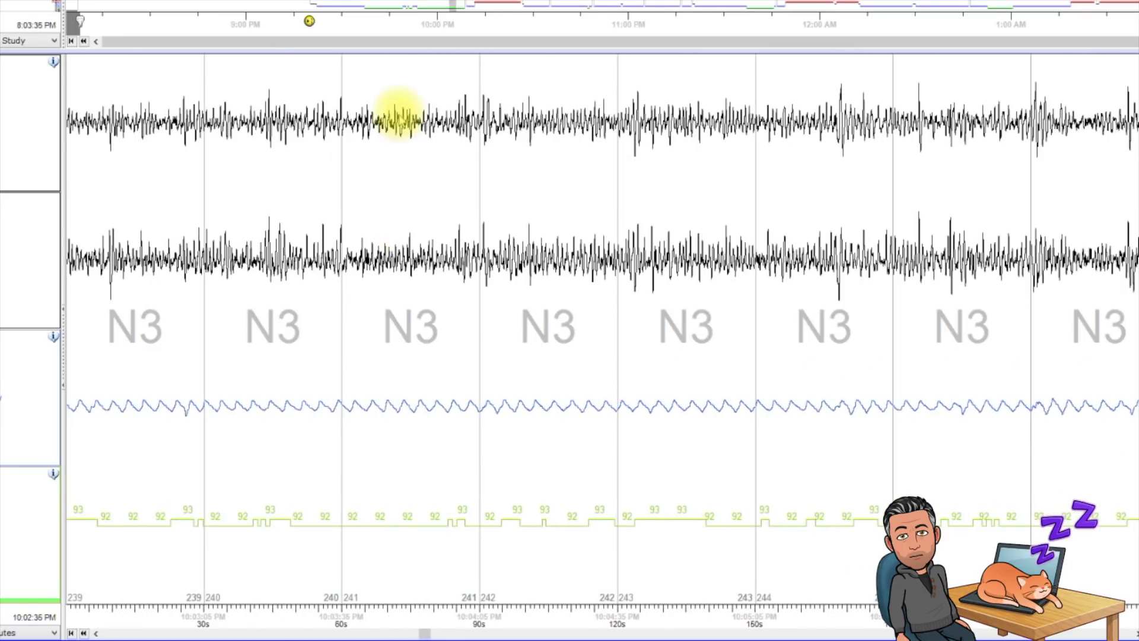
{"action": "left_click", "coordinate": [306, 12]}
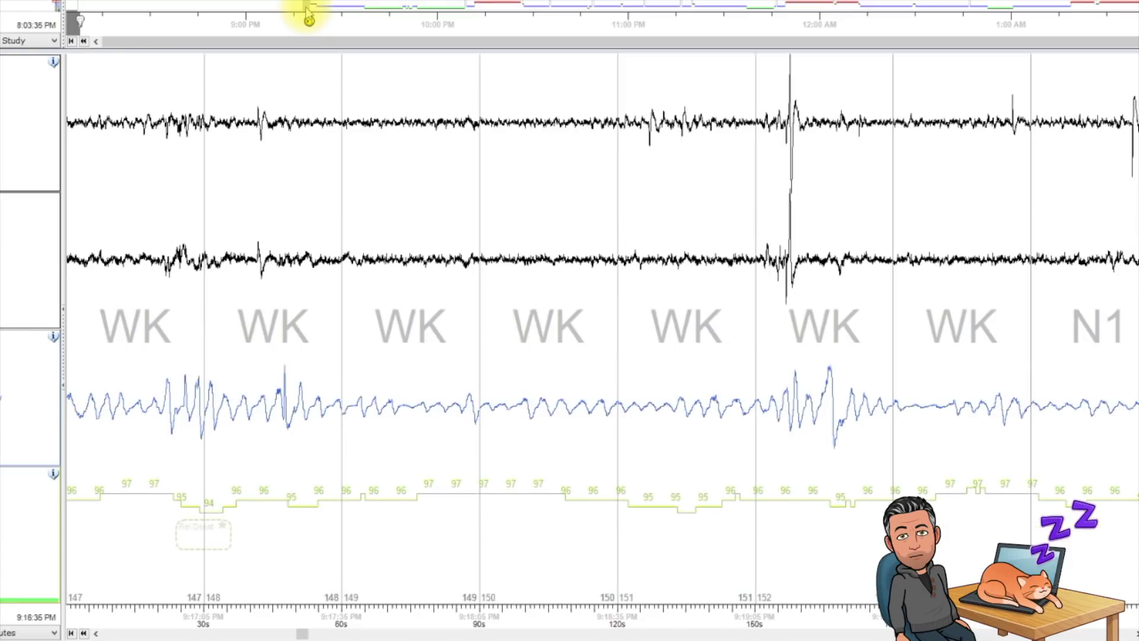
{"action": "left_click", "coordinate": [470, 192]}
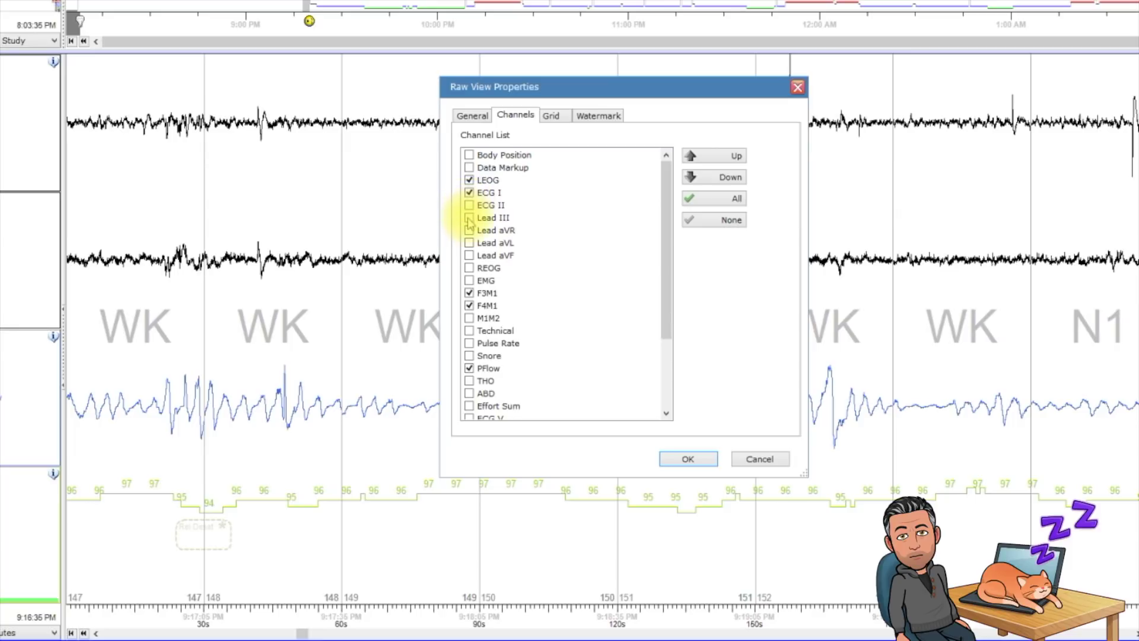
Step: Apply the full channel montage and scroll to wake epochs 142–147 around 9:14–9:16 PM
{"action": "key", "text": "Return"}
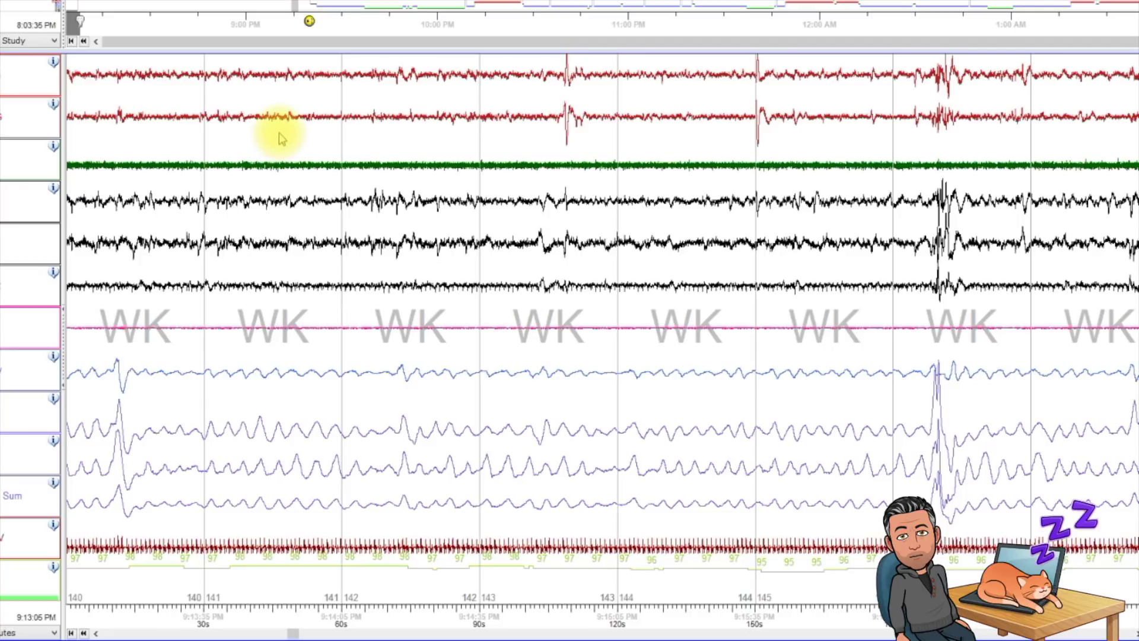
{"action": "scroll", "coordinate": [293, 132], "scroll_direction": "down", "scroll_amount": 2}
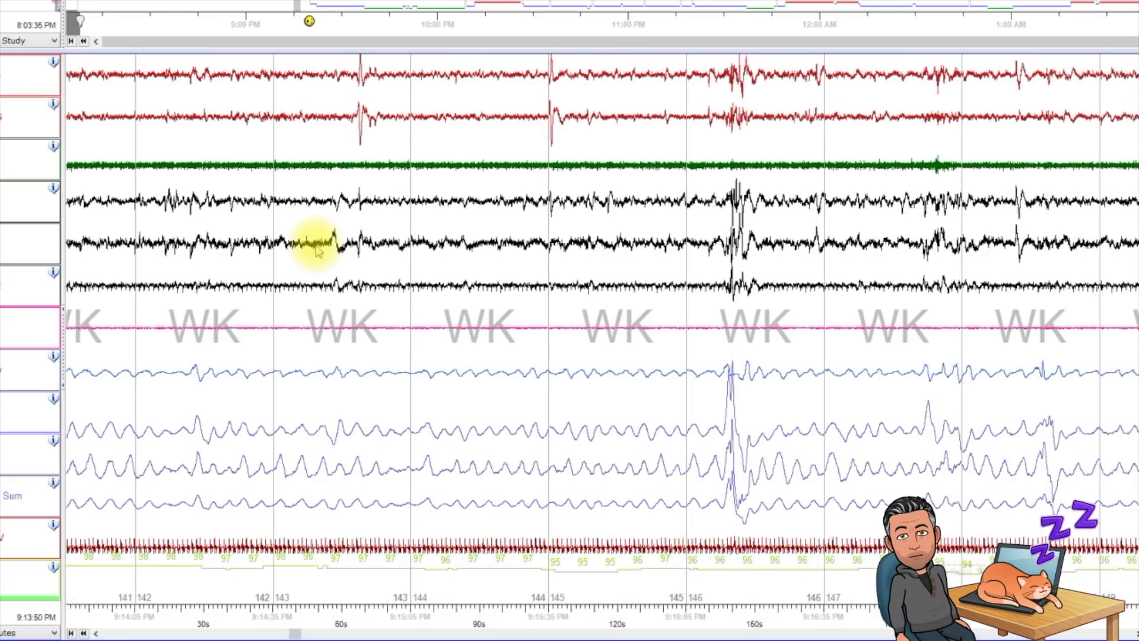
{"action": "scroll", "coordinate": [316, 249], "scroll_direction": "down", "scroll_amount": 1}
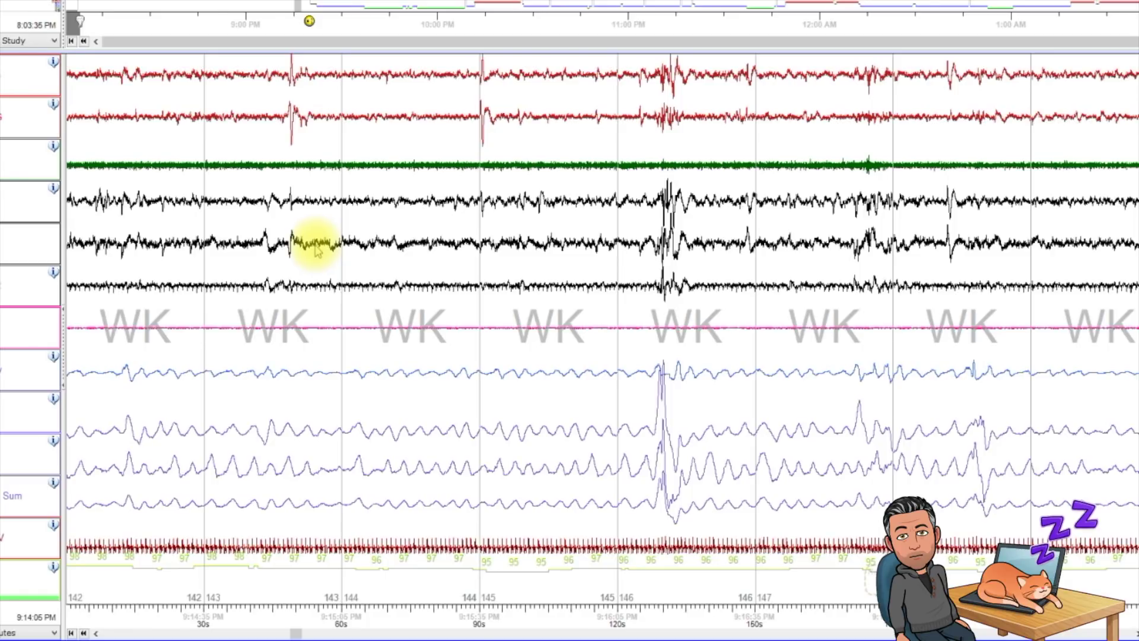
Step: Advance through N1 and N2 to N3 epochs 187–192, enlarging the top blue respiratory trace
{"action": "scroll", "coordinate": [316, 249], "scroll_direction": "down", "scroll_amount": 6}
{"action": "scroll", "coordinate": [316, 249], "scroll_direction": "down", "scroll_amount": 7}
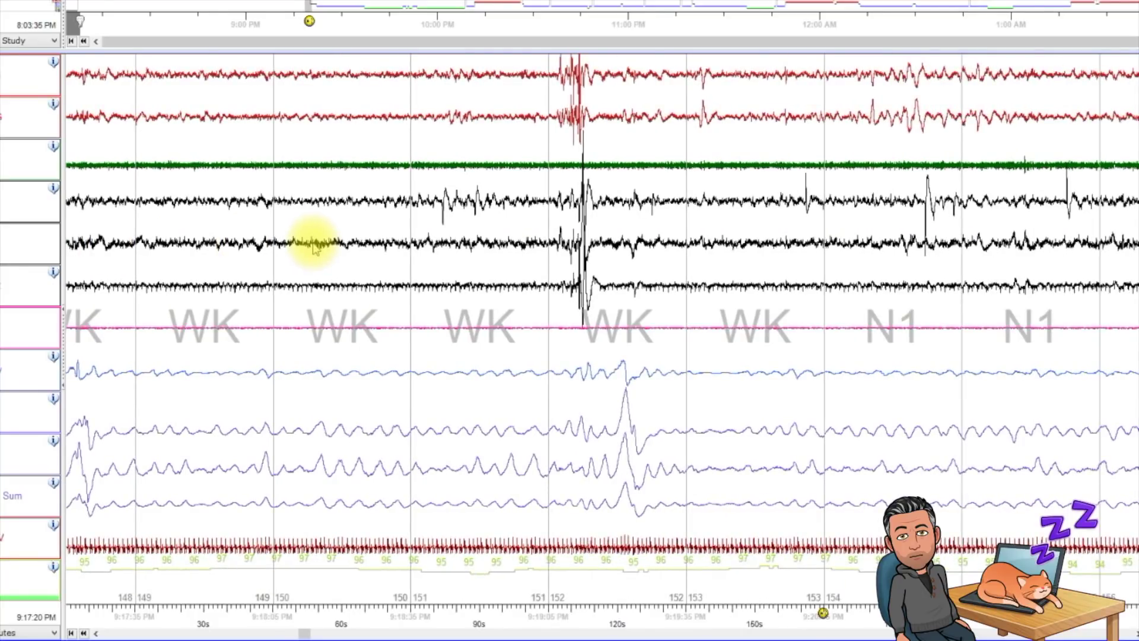
{"action": "scroll", "coordinate": [314, 246], "scroll_direction": "down", "scroll_amount": 11}
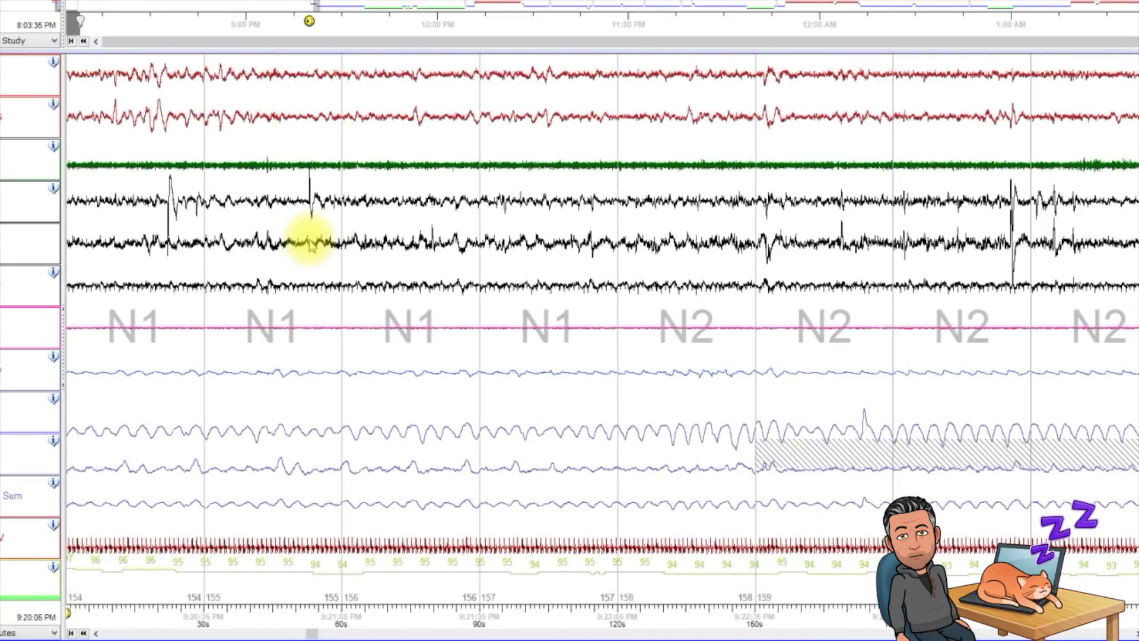
{"action": "scroll", "coordinate": [311, 245], "scroll_direction": "down", "scroll_amount": 4}
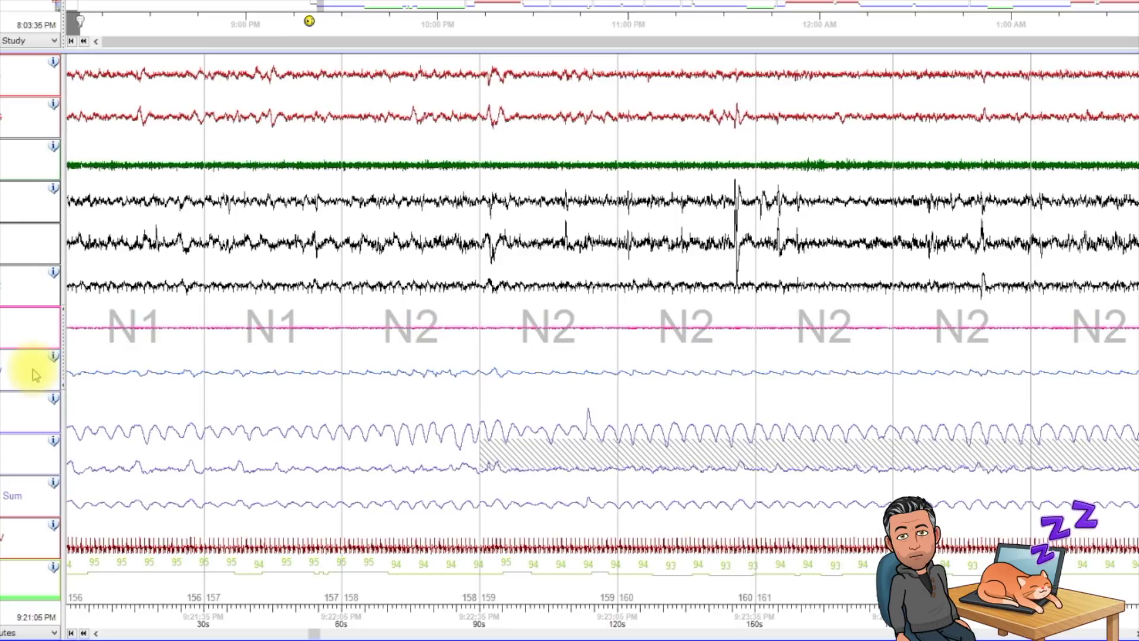
{"action": "mouse_move", "coordinate": [35, 374]}
{"action": "scroll", "coordinate": [36, 374], "scroll_direction": "up", "scroll_amount": 4}
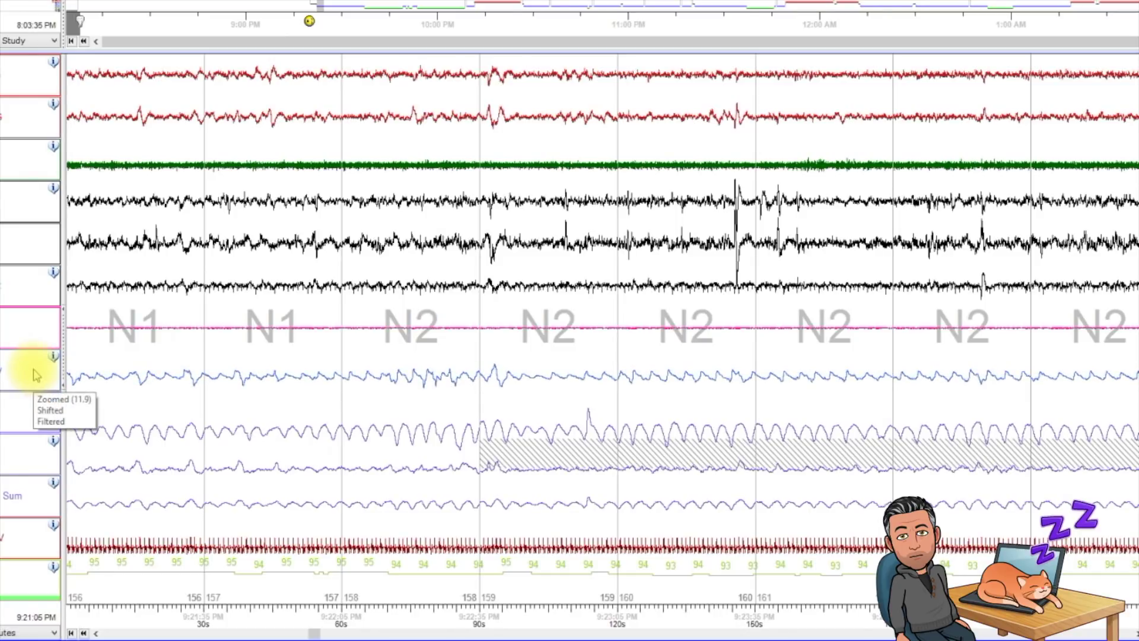
{"action": "scroll", "coordinate": [307, 355], "scroll_direction": "down", "scroll_amount": 1}
{"action": "scroll", "coordinate": [307, 355], "scroll_direction": "down", "scroll_amount": 2}
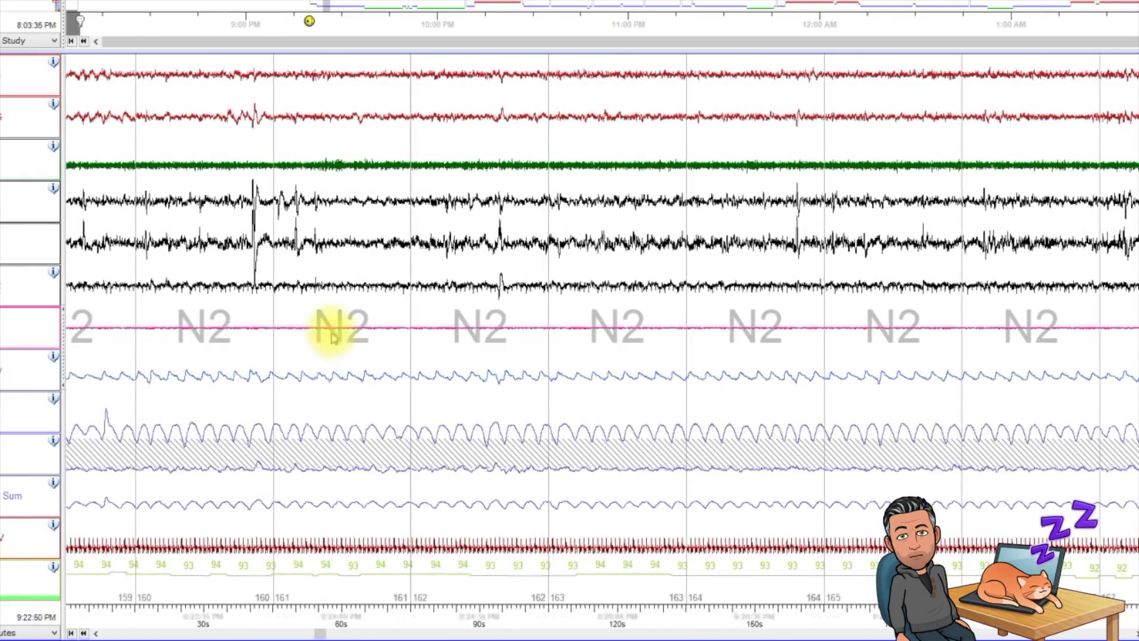
{"action": "scroll", "coordinate": [331, 326], "scroll_direction": "down", "scroll_amount": 3}
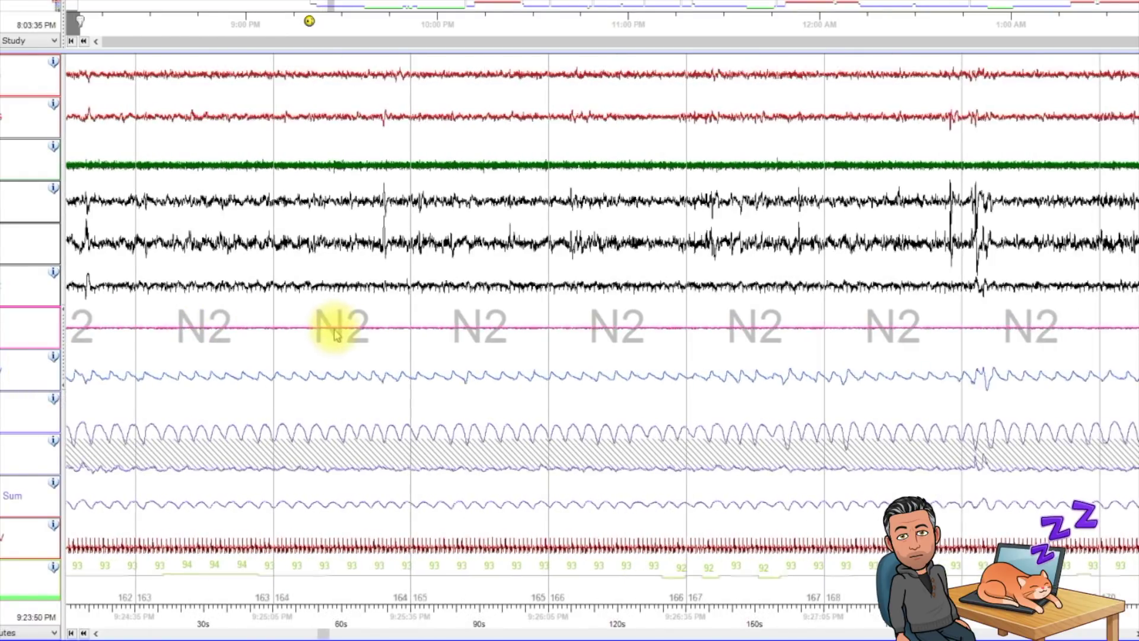
{"action": "left_click", "coordinate": [370, 13]}
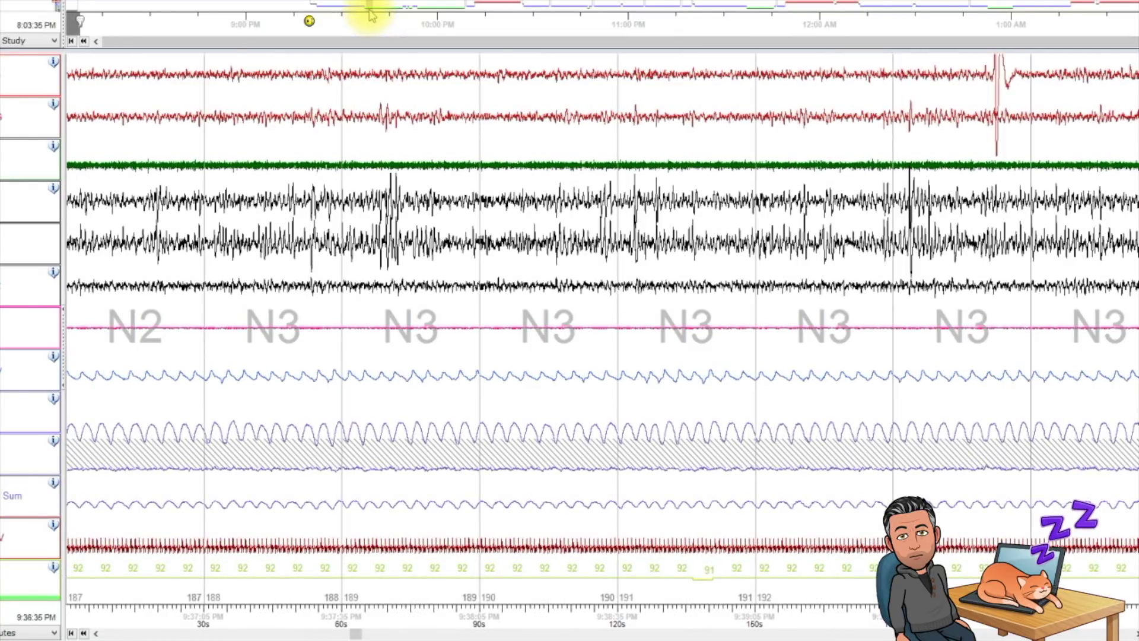
Step: Move later into N3 and scroll to epochs 207–212, where an arousal shifts N3 to N2
{"action": "left_click", "coordinate": [376, 12]}
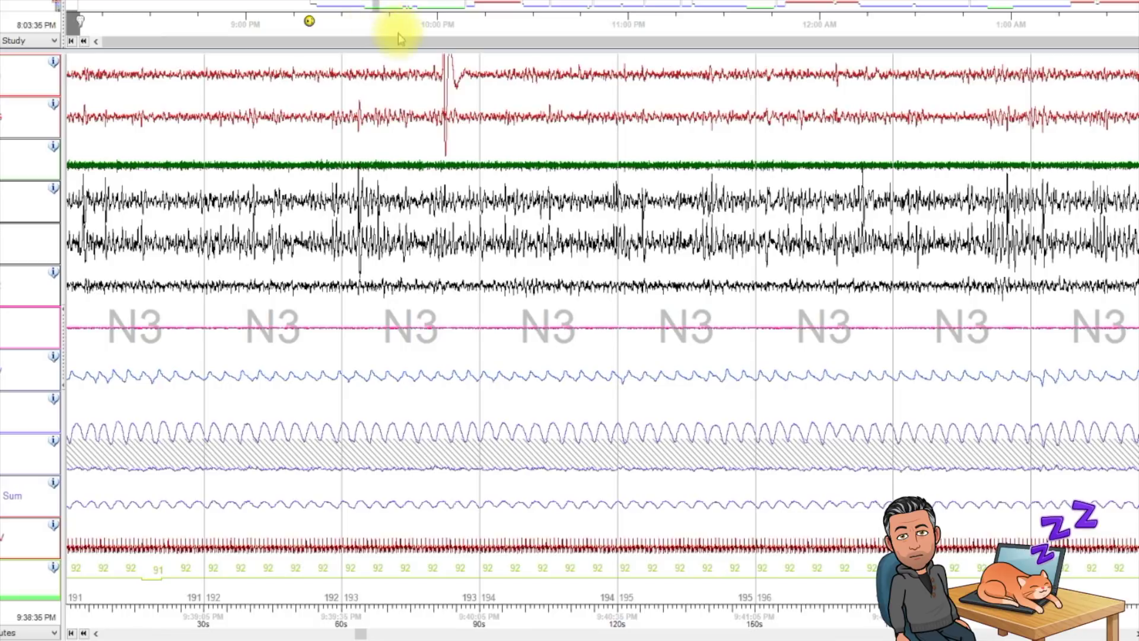
{"action": "scroll", "coordinate": [318, 284], "scroll_direction": "down", "scroll_amount": 1}
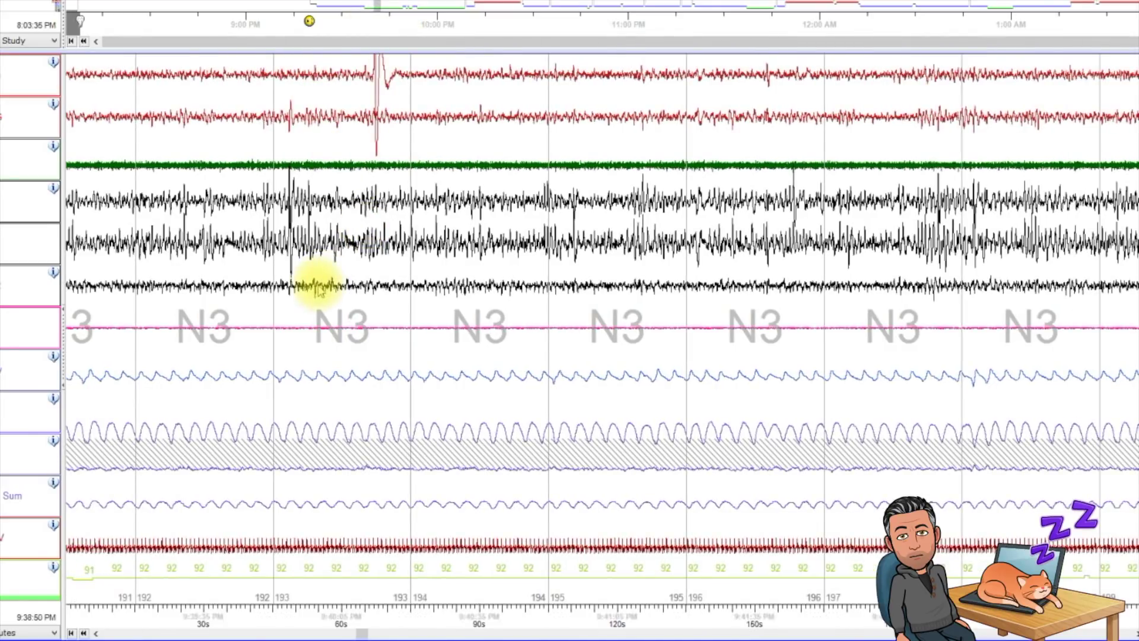
{"action": "scroll", "coordinate": [317, 285], "scroll_direction": "down", "scroll_amount": 15}
{"action": "scroll", "coordinate": [332, 279], "scroll_direction": "down", "scroll_amount": 14}
{"action": "scroll", "coordinate": [334, 382], "scroll_direction": "down", "scroll_amount": 3}
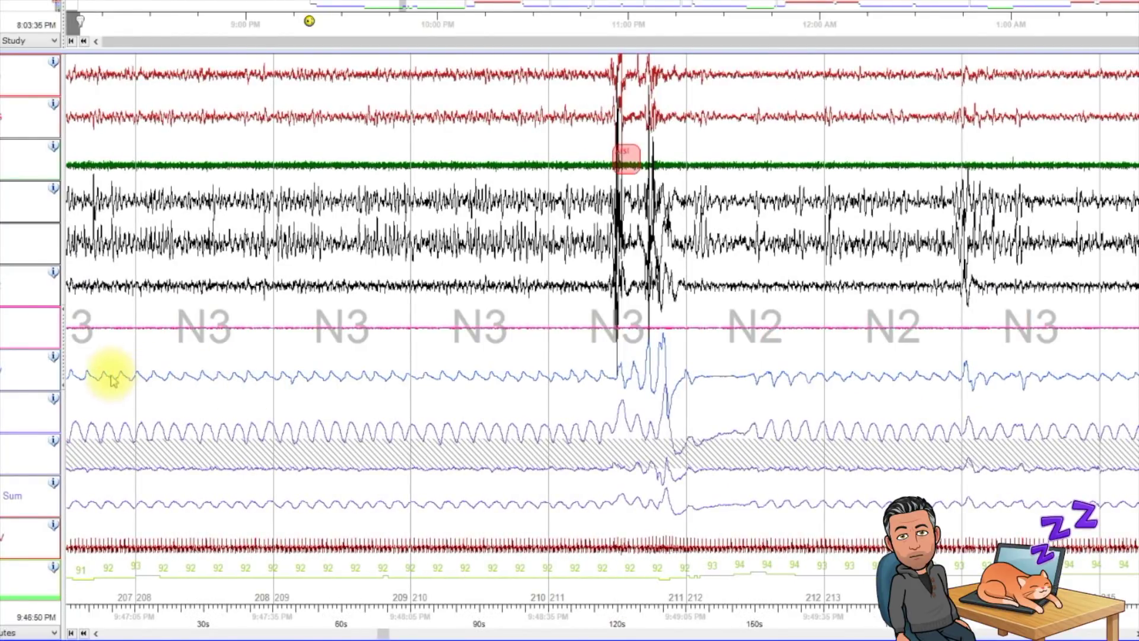
{"action": "scroll", "coordinate": [119, 378], "scroll_direction": "up", "scroll_amount": 2}
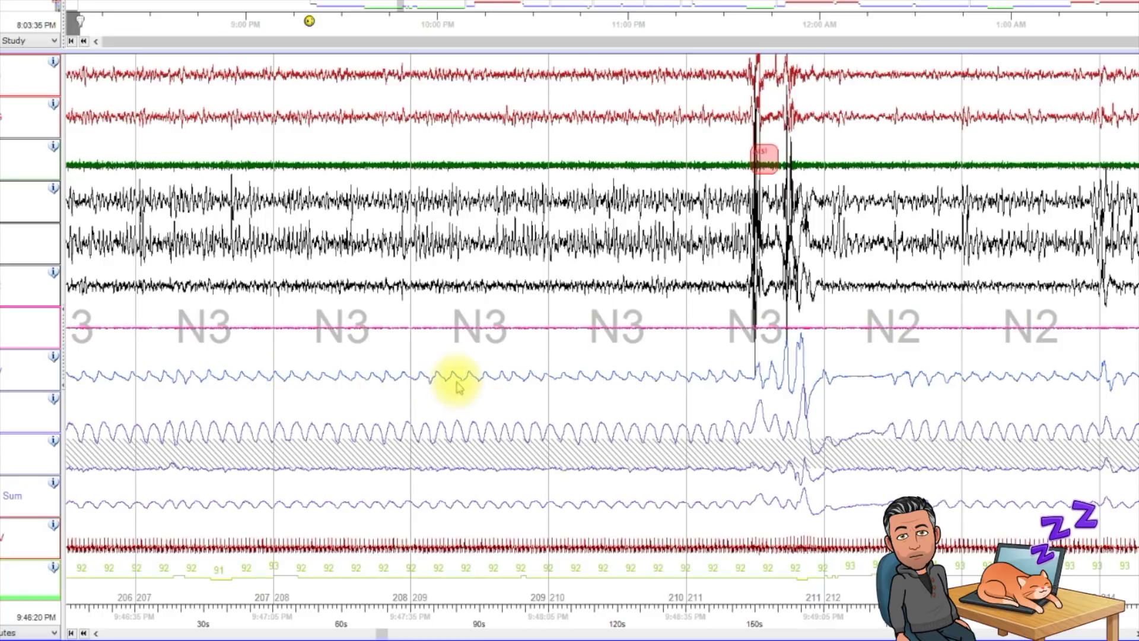
{"action": "scroll", "coordinate": [631, 382], "scroll_direction": "down", "scroll_amount": 1}
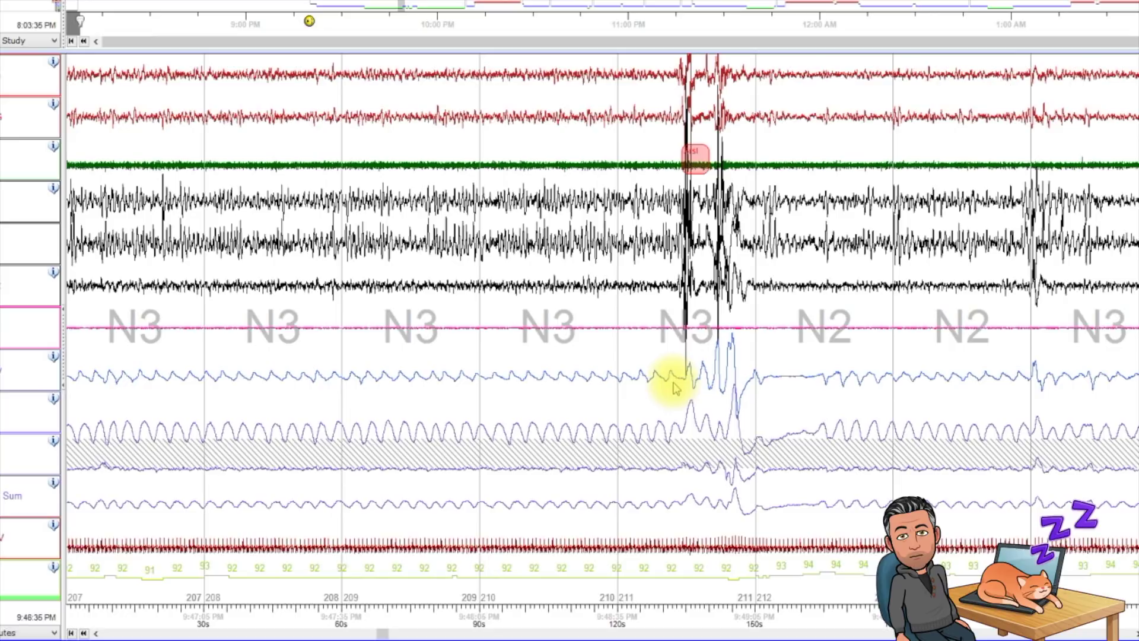
Step: Scroll slightly forward around the N3-to-N2 arousal near epoch 211
{"action": "scroll", "coordinate": [673, 386], "scroll_direction": "down", "scroll_amount": 1}
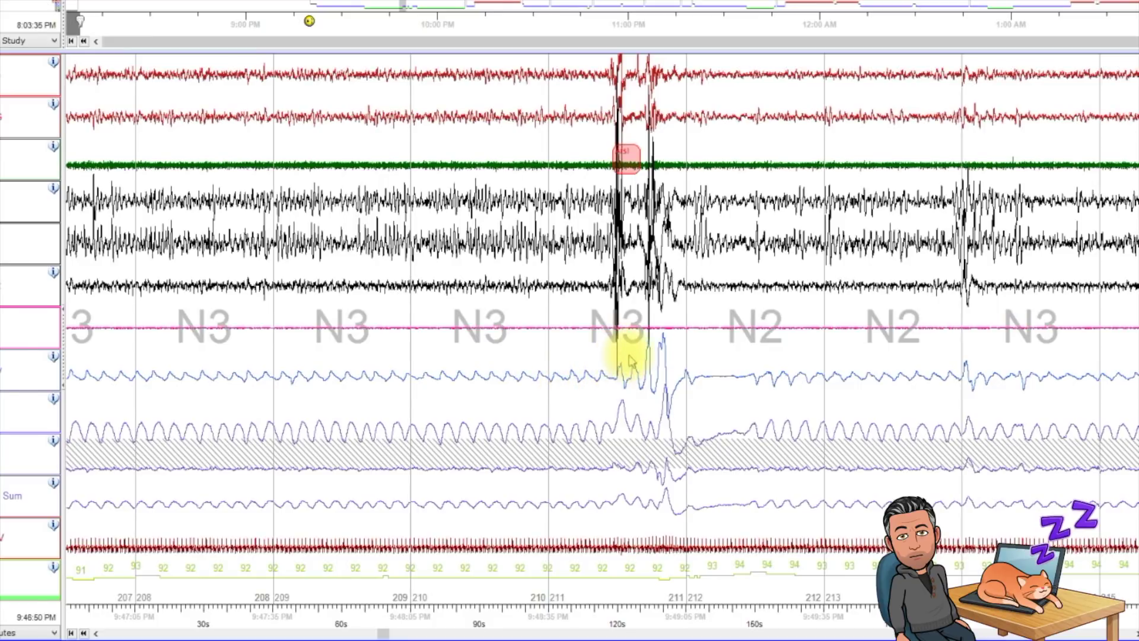
{"action": "scroll", "coordinate": [637, 356], "scroll_direction": "down", "scroll_amount": 1}
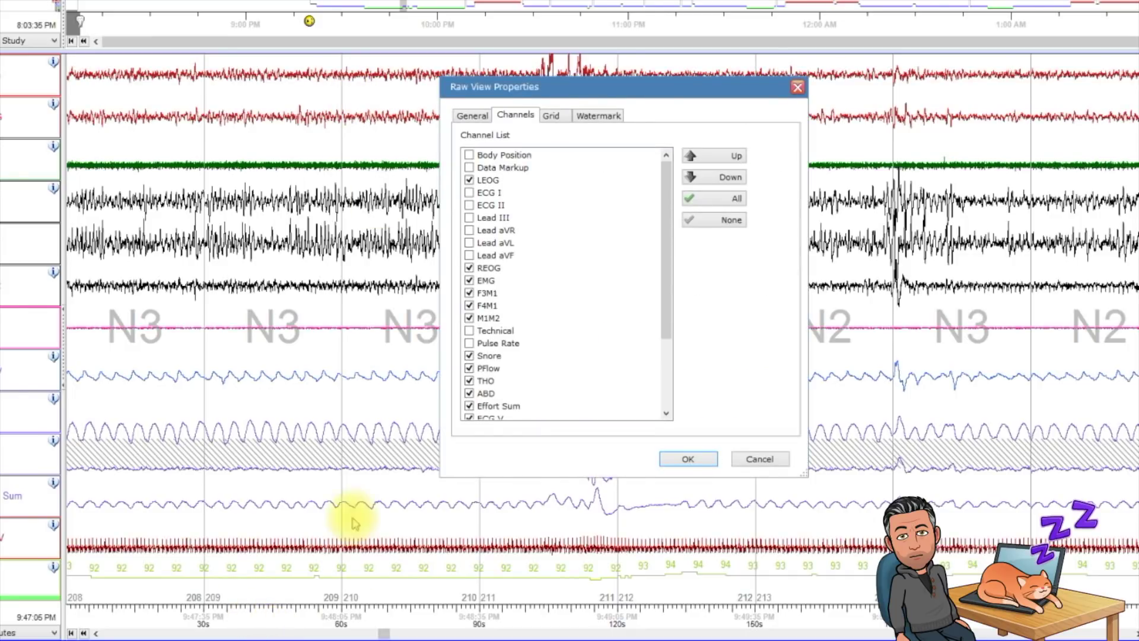
Step: Add the Body Position channel to the view, then advance one epoch through the N3 stretch
{"action": "left_click", "coordinate": [469, 155]}
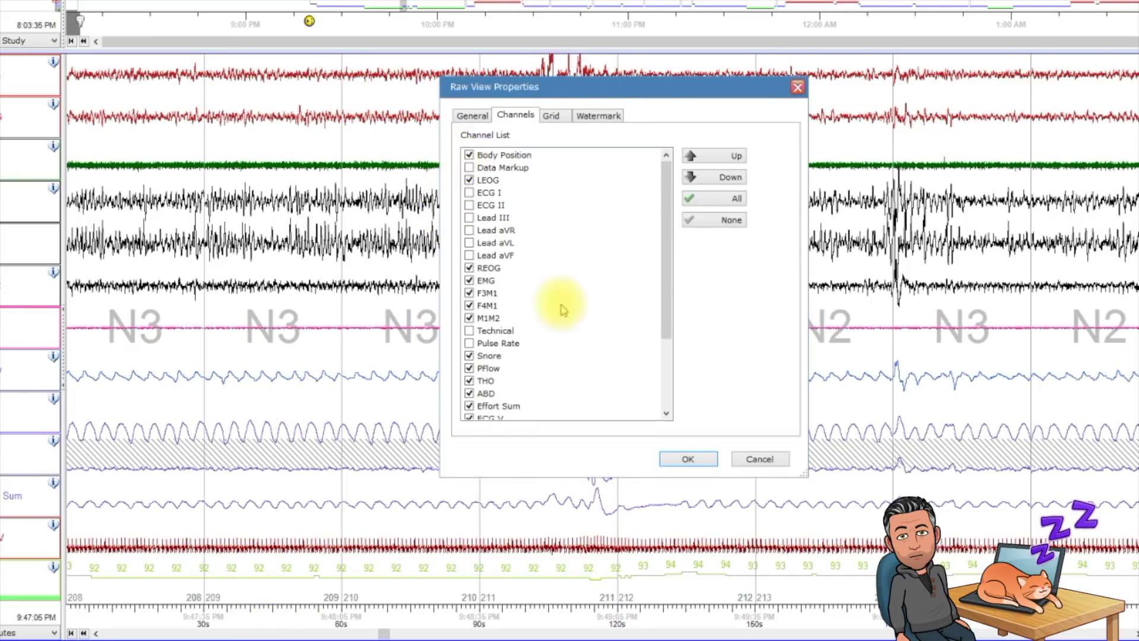
{"action": "left_click", "coordinate": [688, 459]}
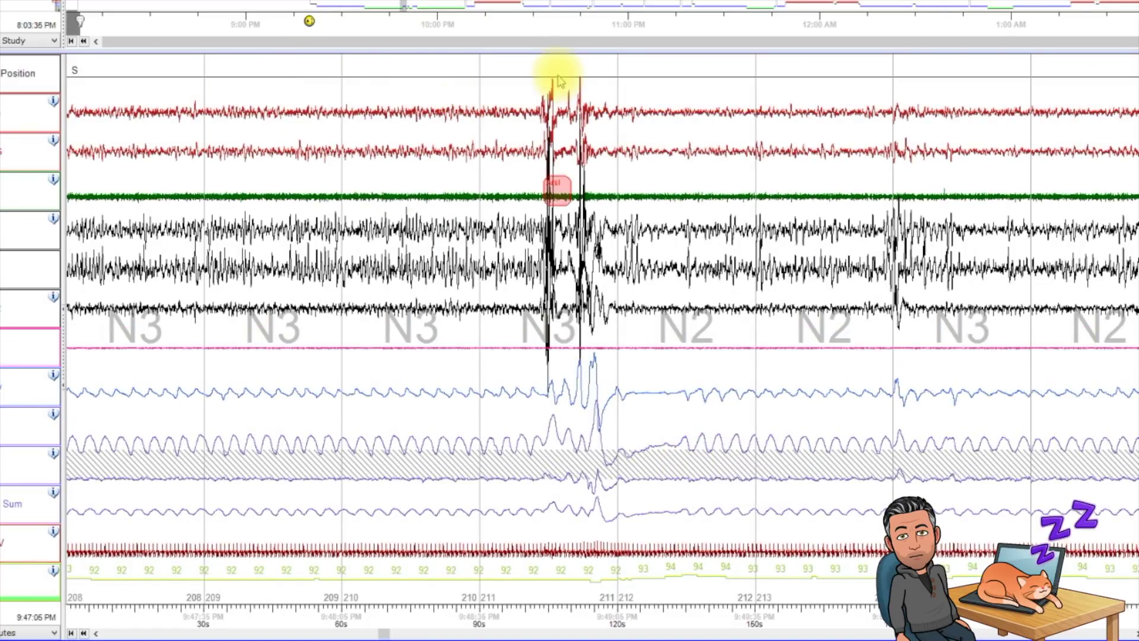
{"action": "scroll", "coordinate": [605, 380], "scroll_direction": "down", "scroll_amount": 1}
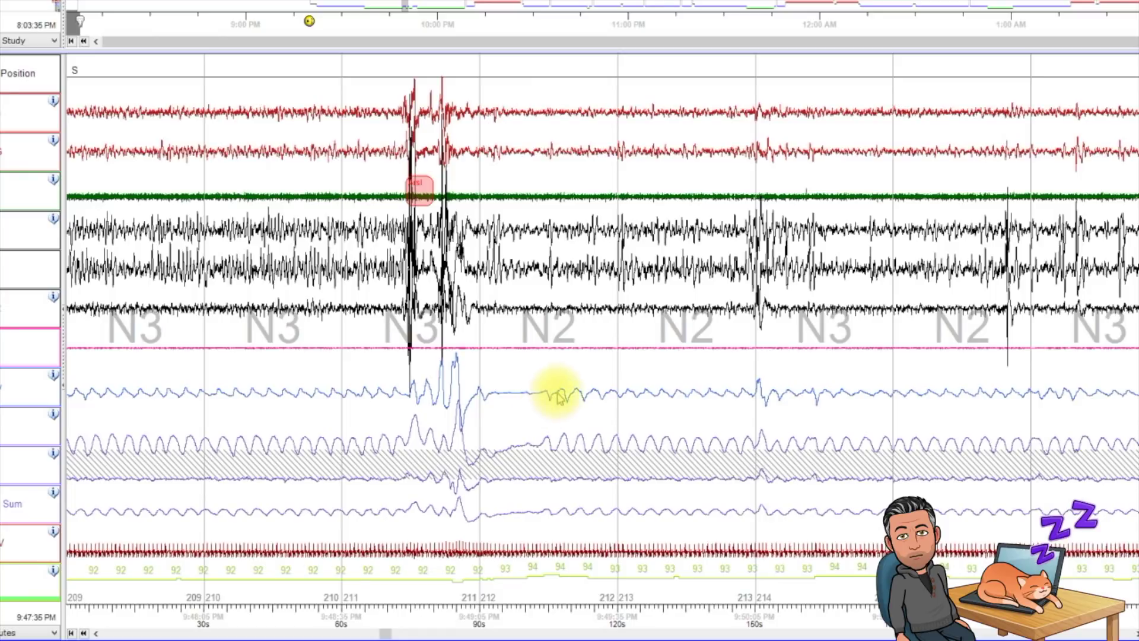
Step: Page forward about twenty minutes to epochs 250–255, where N3 breaks to wake near 10:08 PM
{"action": "scroll", "coordinate": [593, 409], "scroll_direction": "down", "scroll_amount": 3}
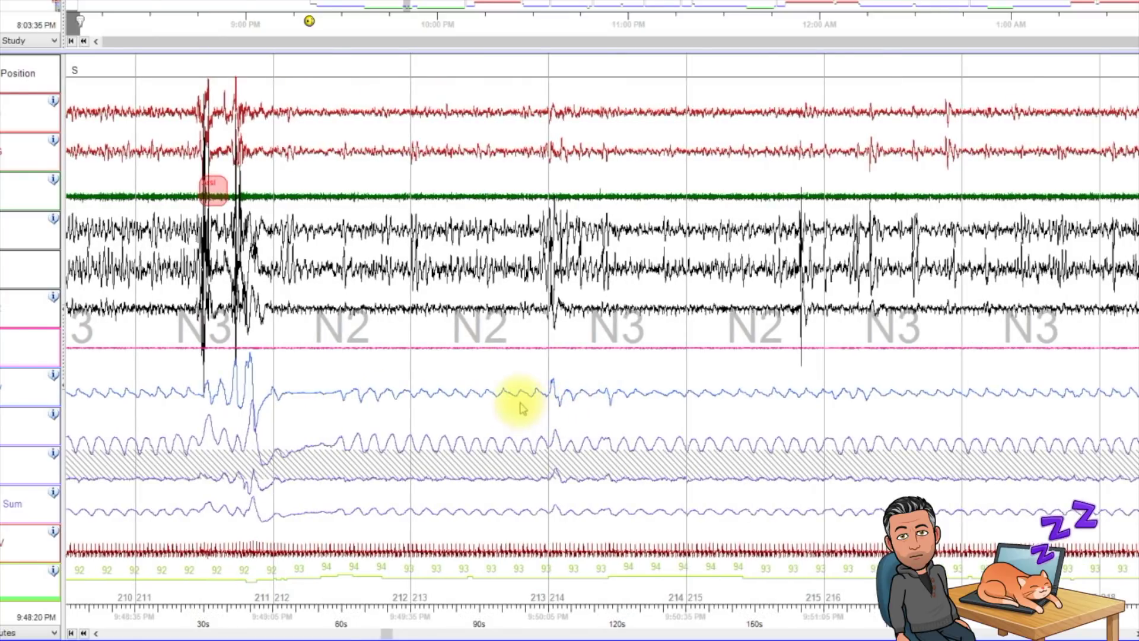
{"action": "scroll", "coordinate": [521, 387], "scroll_direction": "down", "scroll_amount": 8}
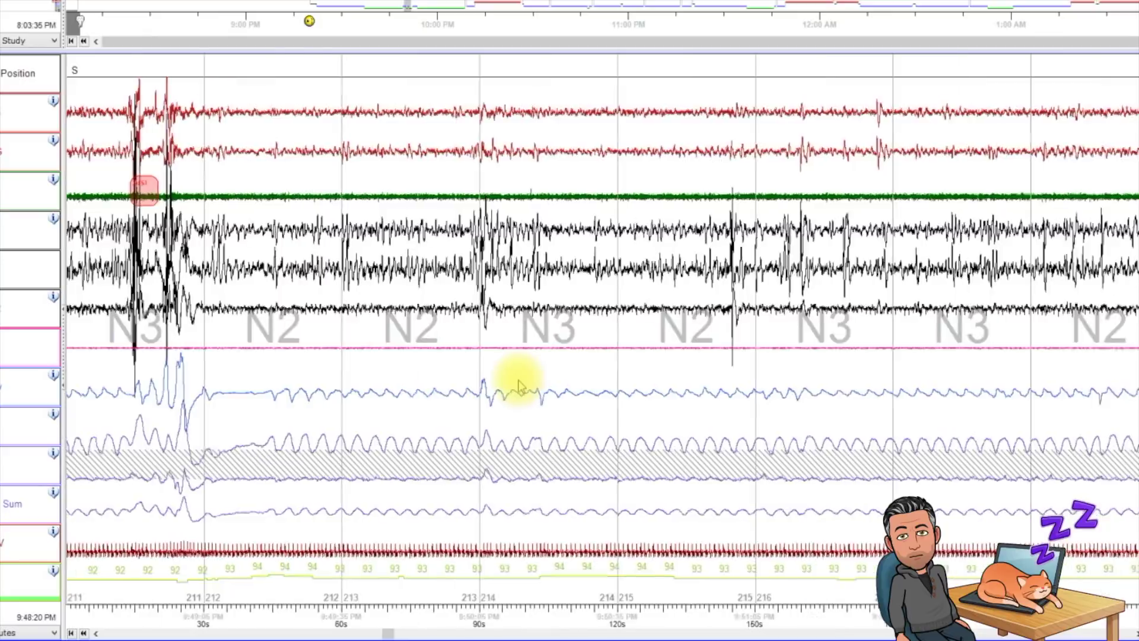
{"action": "scroll", "coordinate": [519, 387], "scroll_direction": "down", "scroll_amount": 7}
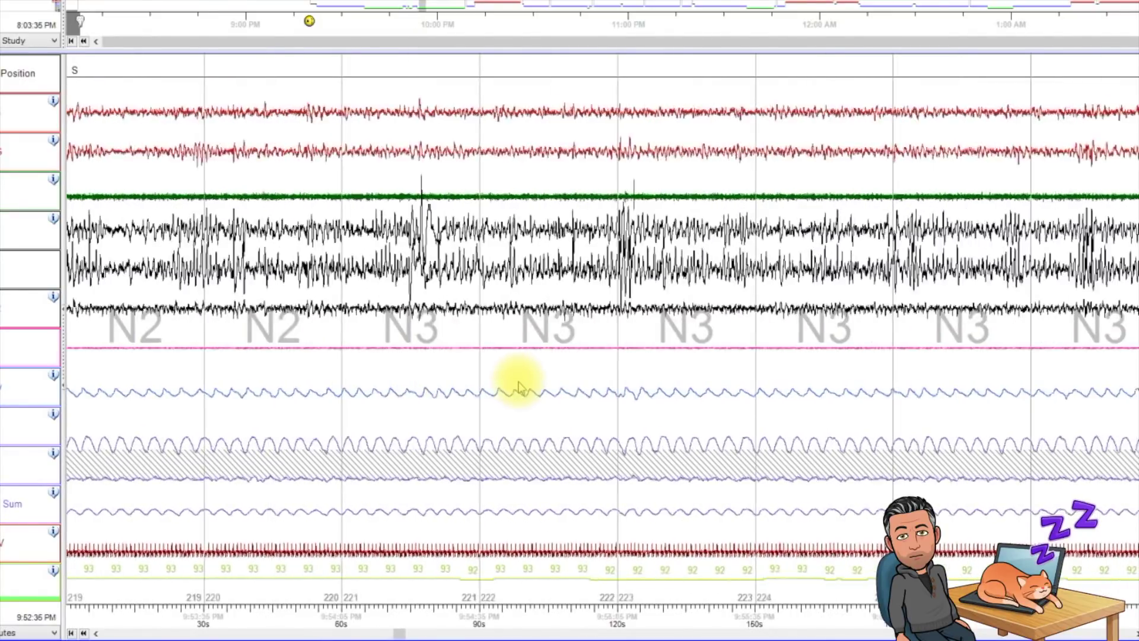
{"action": "scroll", "coordinate": [520, 387], "scroll_direction": "down", "scroll_amount": 7}
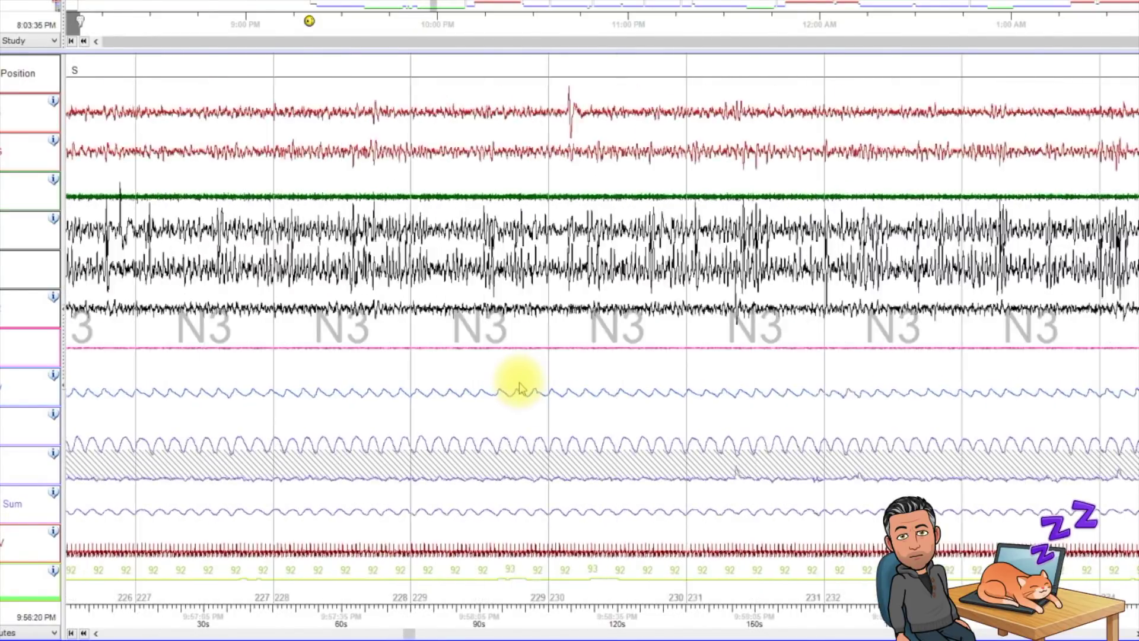
{"action": "scroll", "coordinate": [508, 424], "scroll_direction": "down", "scroll_amount": 16}
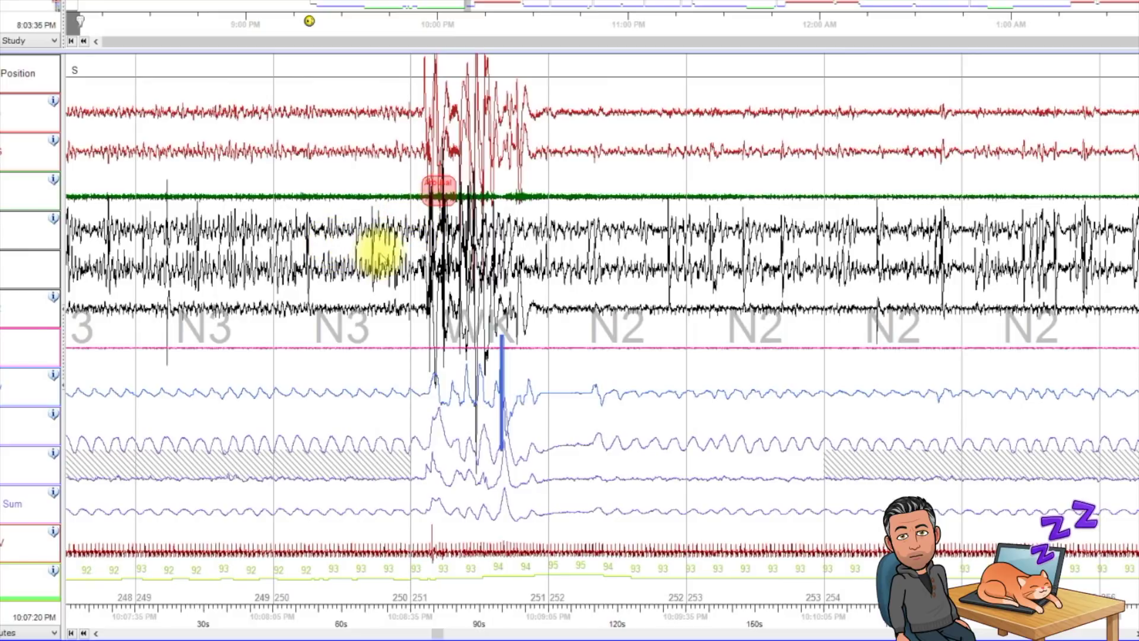
{"action": "scroll", "coordinate": [375, 255], "scroll_direction": "down", "scroll_amount": 1}
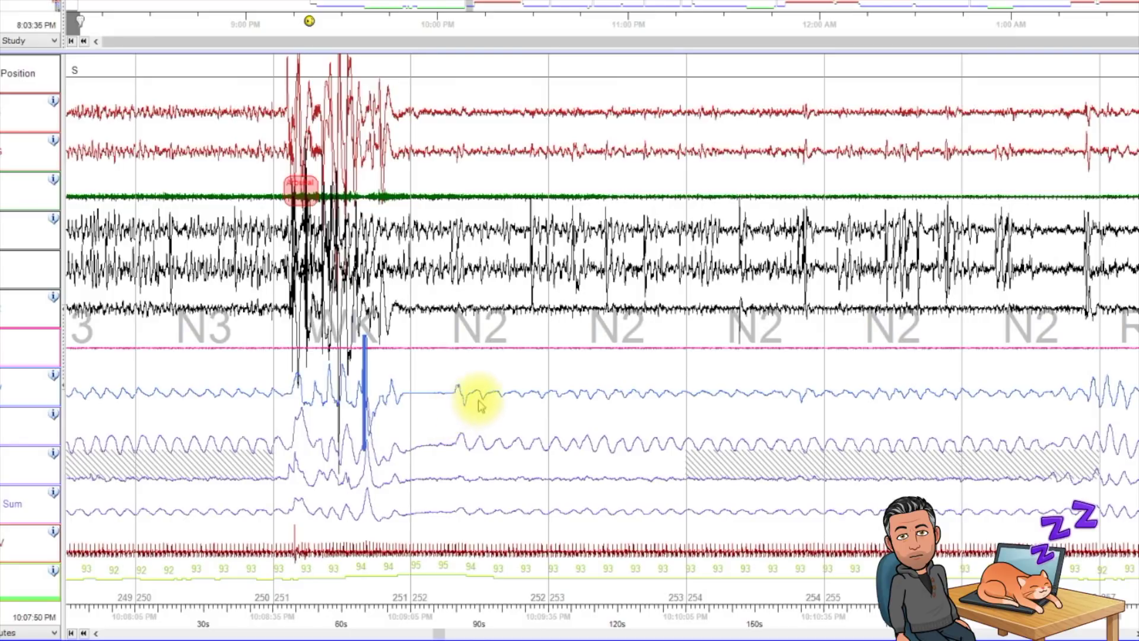
{"action": "scroll", "coordinate": [430, 393], "scroll_direction": "down", "scroll_amount": 1}
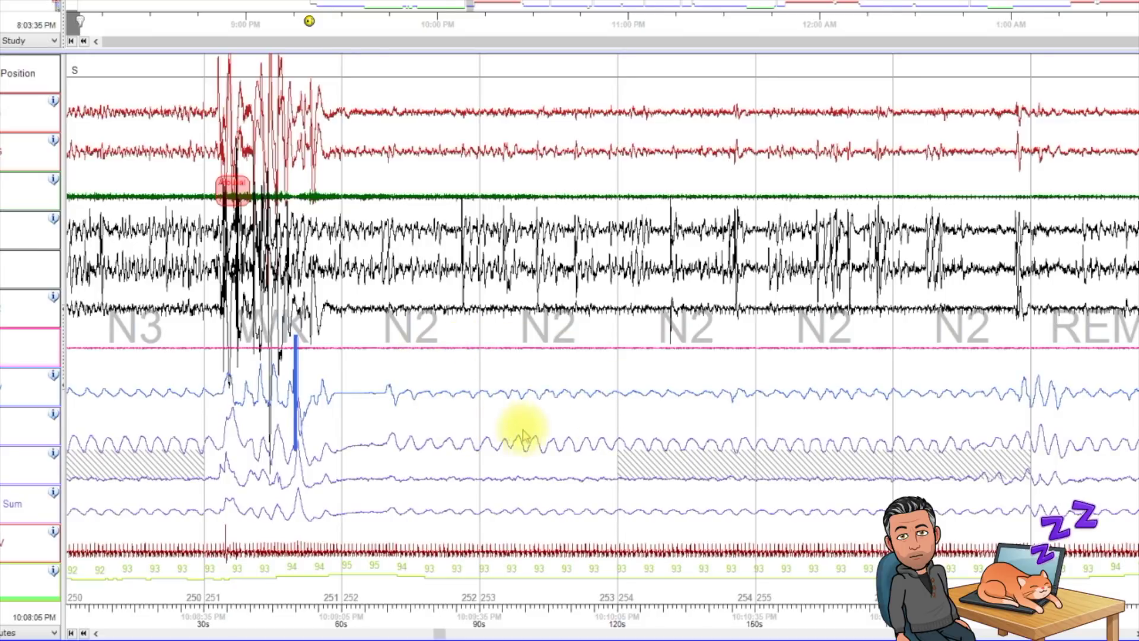
Step: Step from the wake epoch through the following N2 epochs to where REM begins
{"action": "key", "text": "Page_Down"}
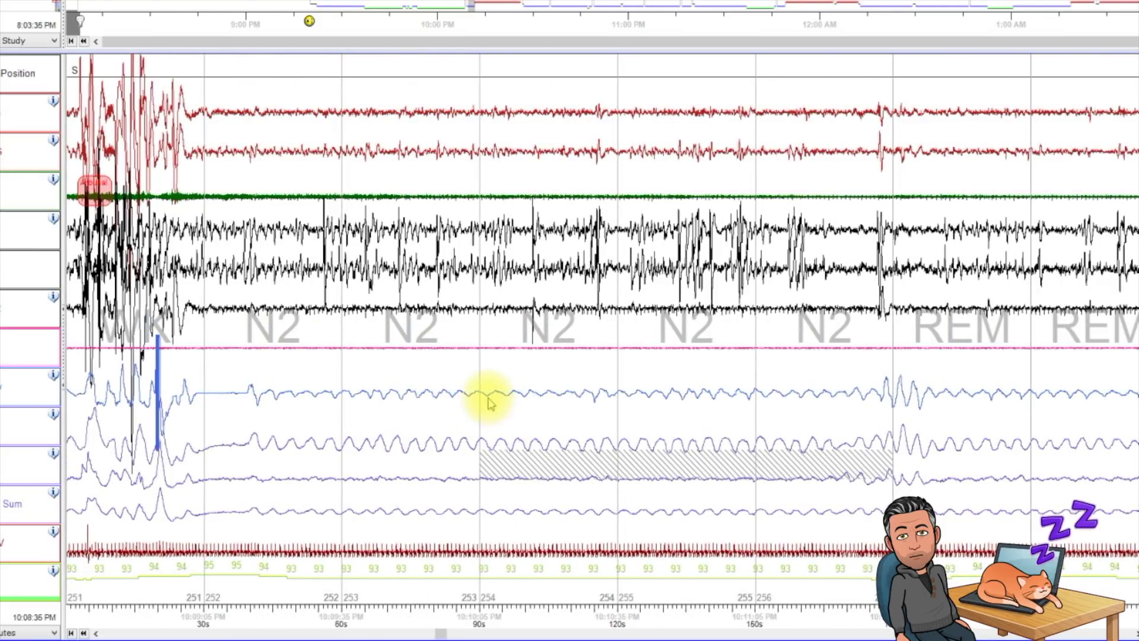
{"action": "key", "text": "Page_Down"}
{"action": "key", "text": "Page_Down"}
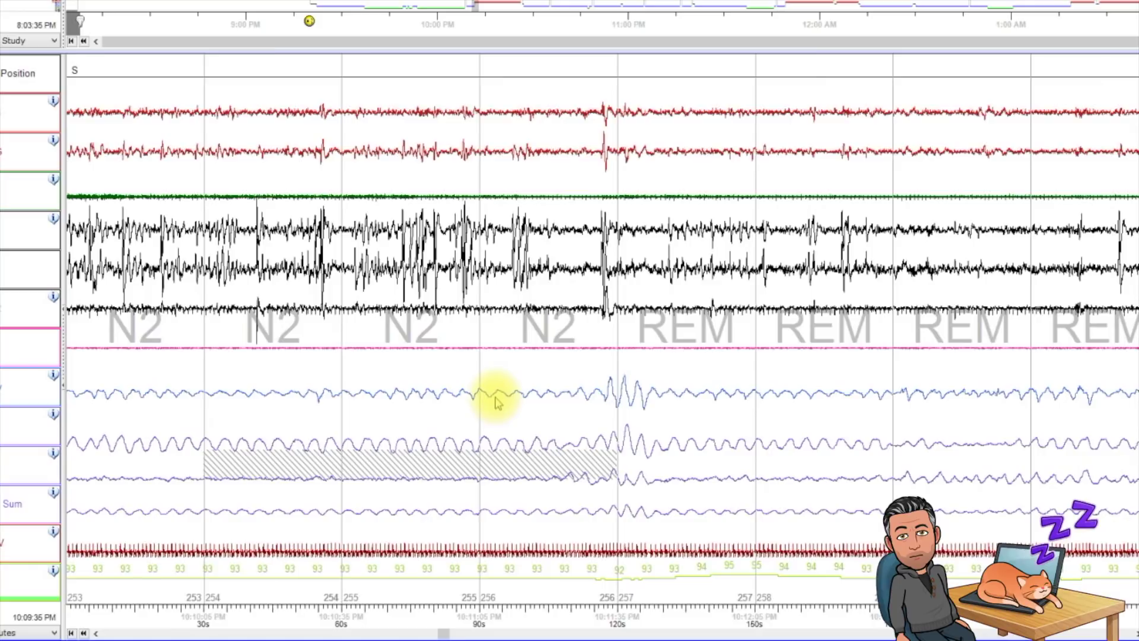
{"action": "key", "text": "Page_Up"}
{"action": "key", "text": "Page_Up"}
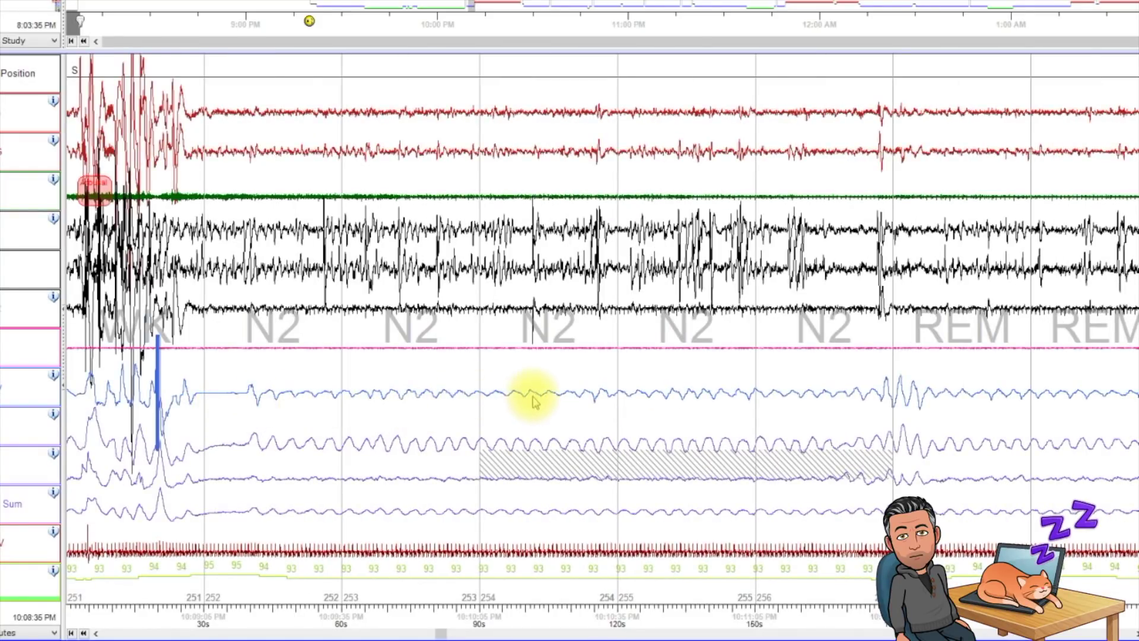
{"action": "key", "text": "Right"}
{"action": "key", "text": "Right"}
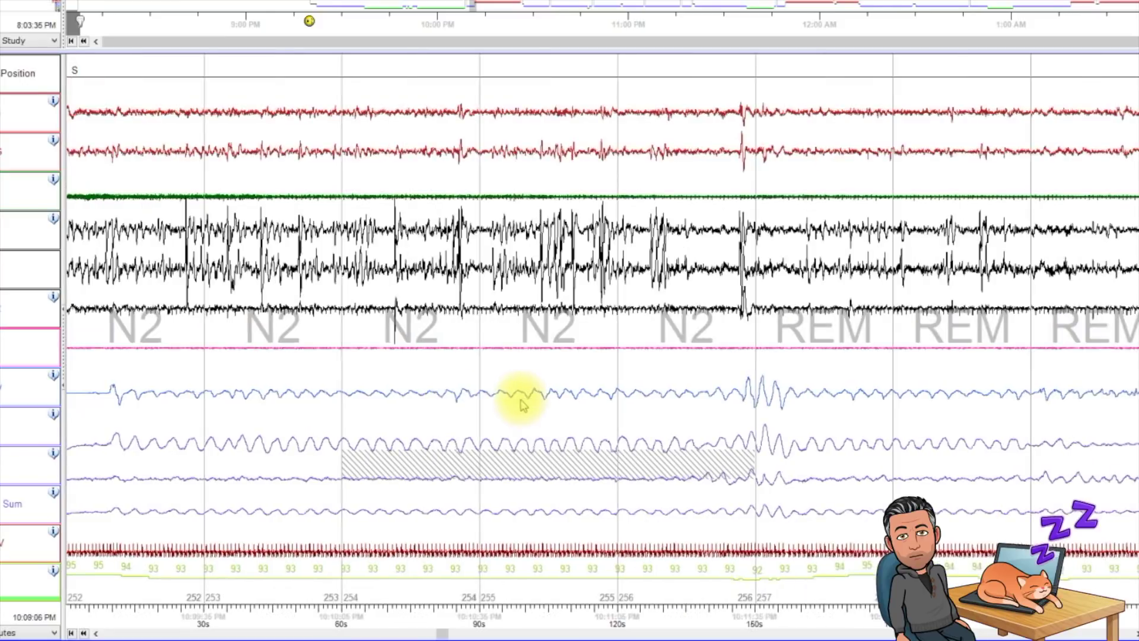
{"action": "key", "text": "Right"}
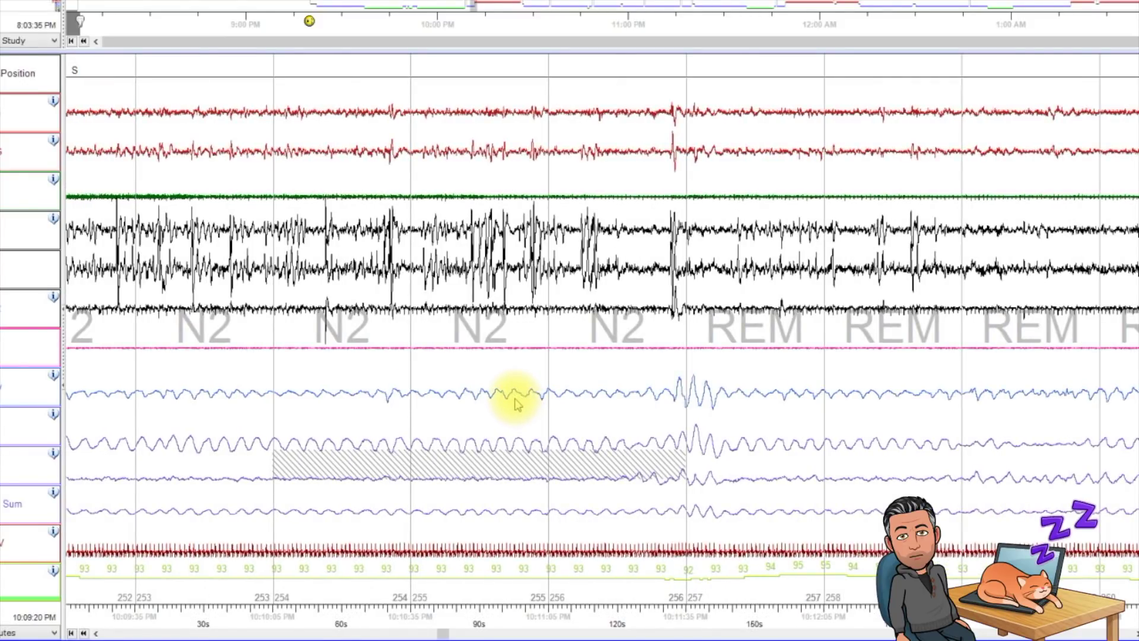
{"action": "key", "text": "Right"}
{"action": "key", "text": "Right"}
{"action": "key", "text": "Right"}
{"action": "key", "text": "Right"}
{"action": "key", "text": "Right"}
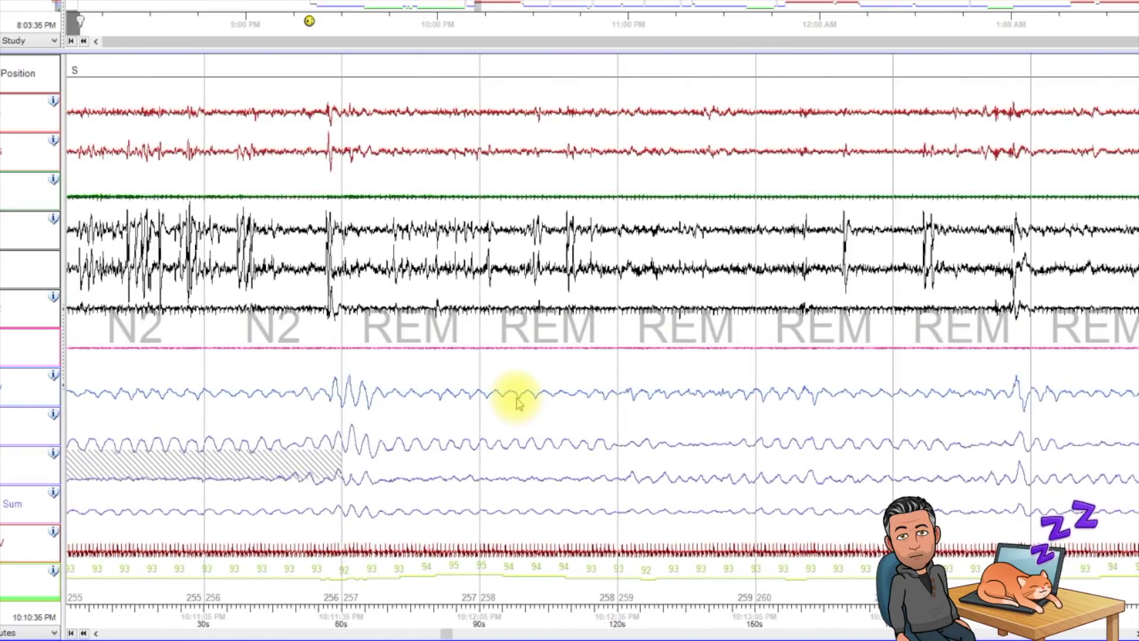
{"action": "key", "text": "Left"}
{"action": "key", "text": "Left"}
{"action": "key", "text": "Left"}
{"action": "key", "text": "Left"}
{"action": "key", "text": "Left"}
{"action": "key", "text": "Left"}
{"action": "key", "text": "Left"}
{"action": "key", "text": "Left"}
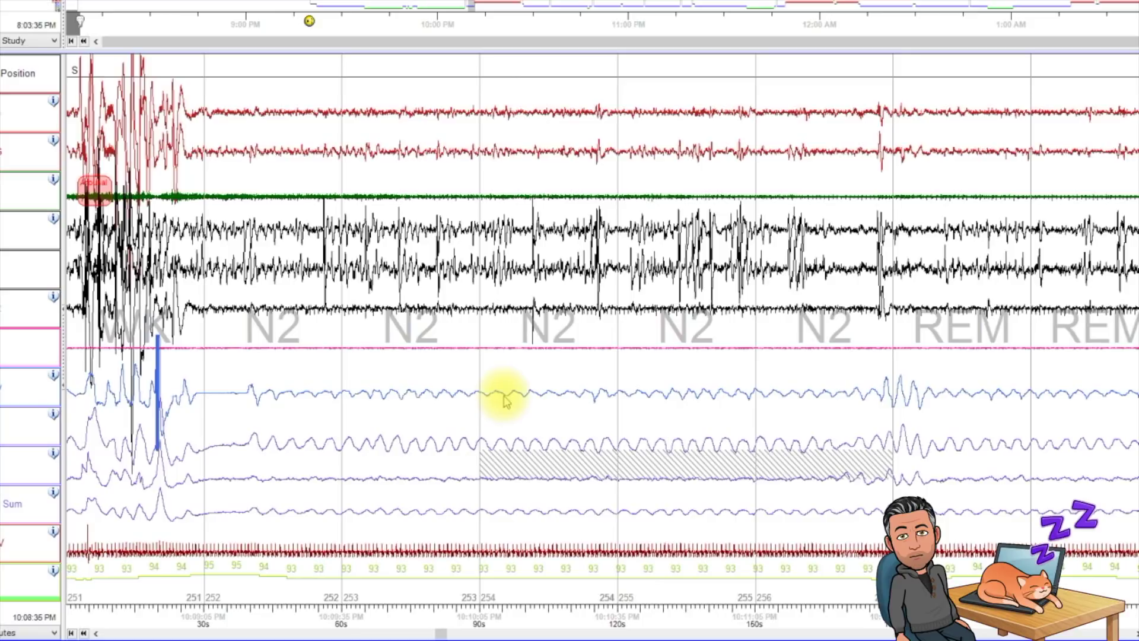
Step: Advance through continuous REM epochs to the next RERA event
{"action": "key", "text": "Right"}
{"action": "key", "text": "Right"}
{"action": "key", "text": "Right"}
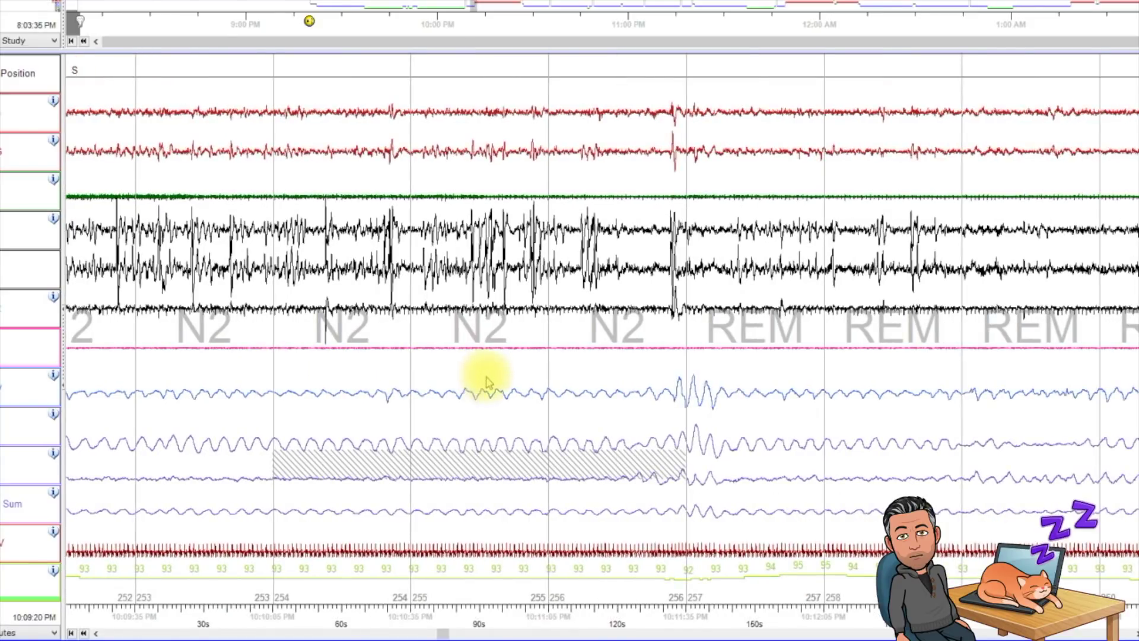
{"action": "key", "text": "Right"}
{"action": "key", "text": "Right"}
{"action": "key", "text": "Right"}
{"action": "key", "text": "Right"}
{"action": "key", "text": "Right"}
{"action": "key", "text": "Right"}
{"action": "key", "text": "Right"}
{"action": "key", "text": "Right"}
{"action": "key", "text": "Right"}
{"action": "key", "text": "Right"}
{"action": "key", "text": "Right"}
{"action": "key", "text": "Right"}
{"action": "key", "text": "Right"}
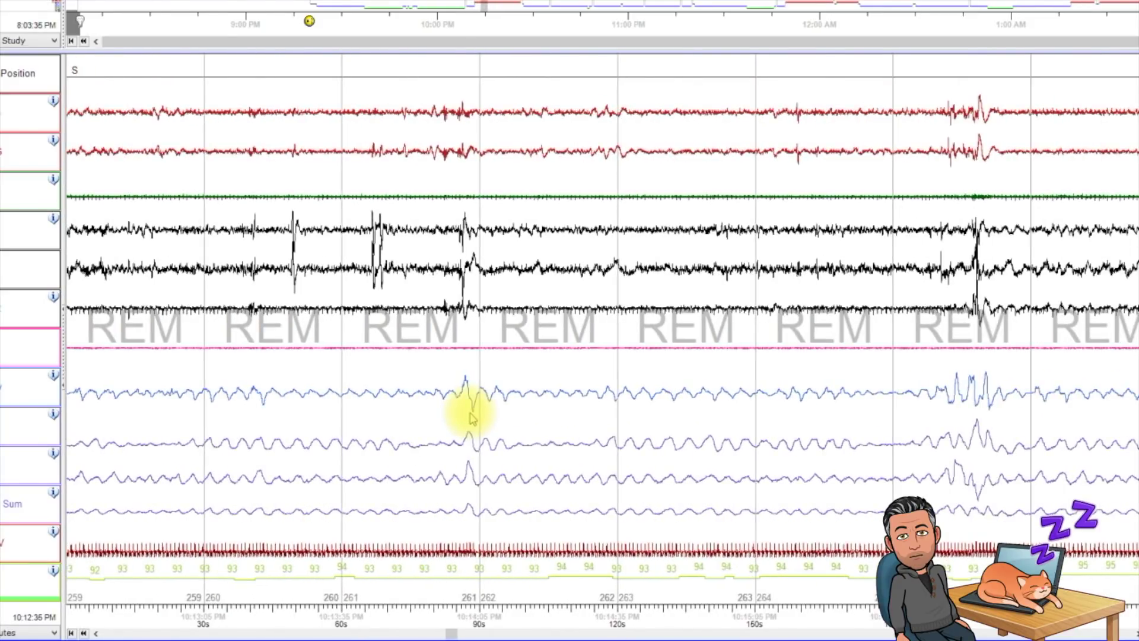
{"action": "key", "text": "Right"}
{"action": "key", "text": "Right"}
{"action": "key", "text": "Right"}
{"action": "key", "text": "Right"}
{"action": "key", "text": "Right"}
{"action": "key", "text": "Right"}
{"action": "key", "text": "Right"}
{"action": "key", "text": "Right"}
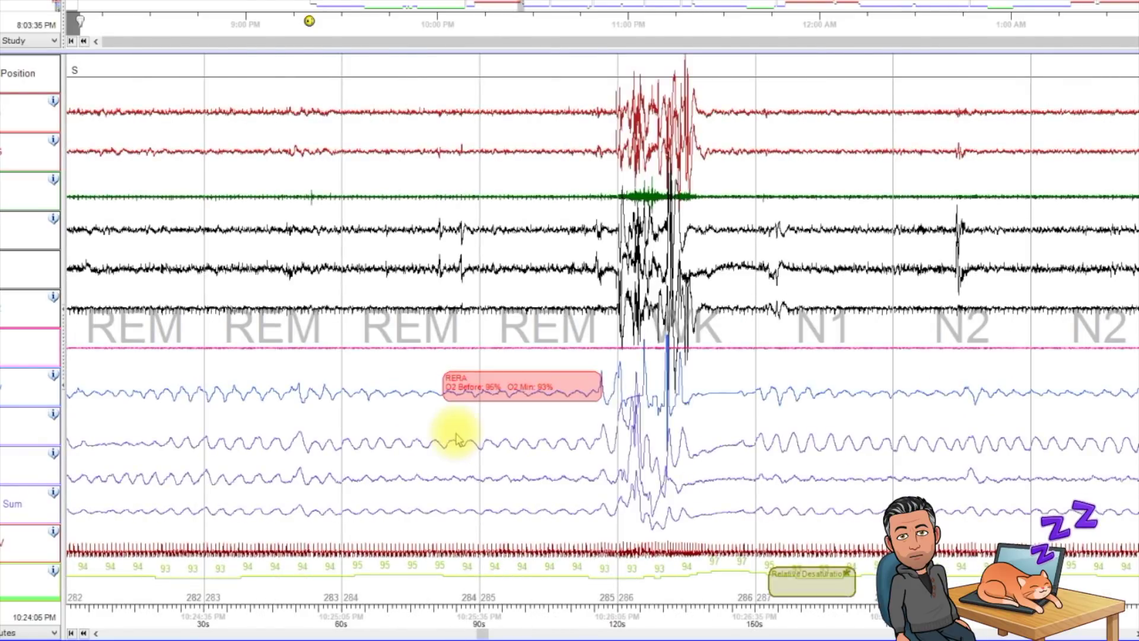
{"action": "key", "text": "Right"}
{"action": "key", "text": "Right"}
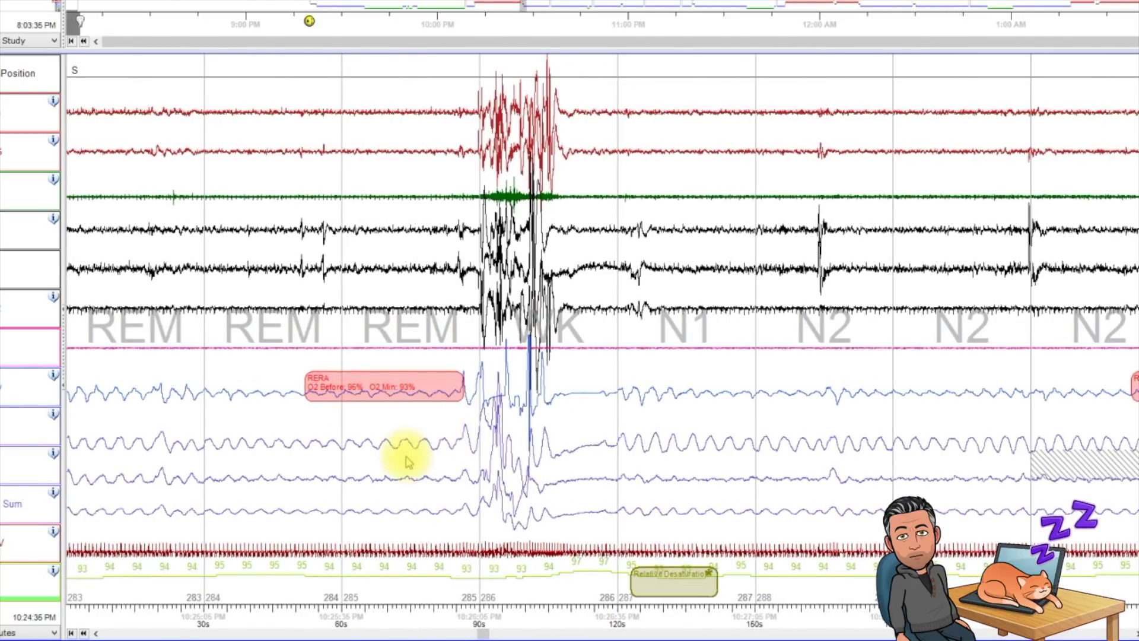
{"action": "key", "text": "Right"}
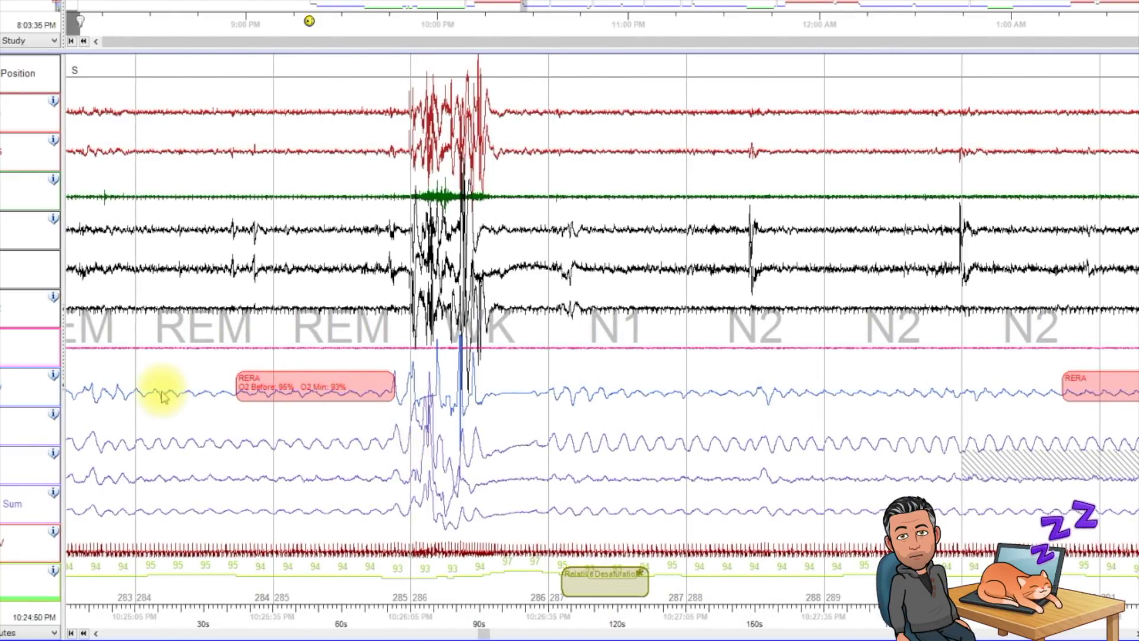
Step: Center the view on the REM RERA that ends in wake near 10:25 PM
{"action": "key", "text": "Left"}
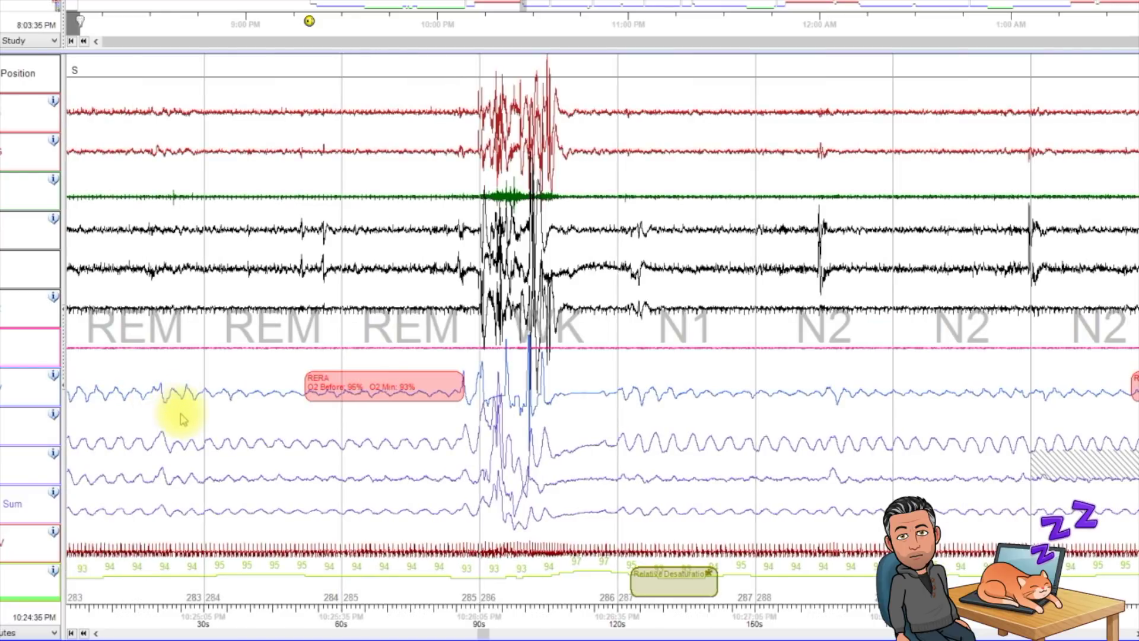
{"action": "key", "text": "Left"}
{"action": "key", "text": "Left"}
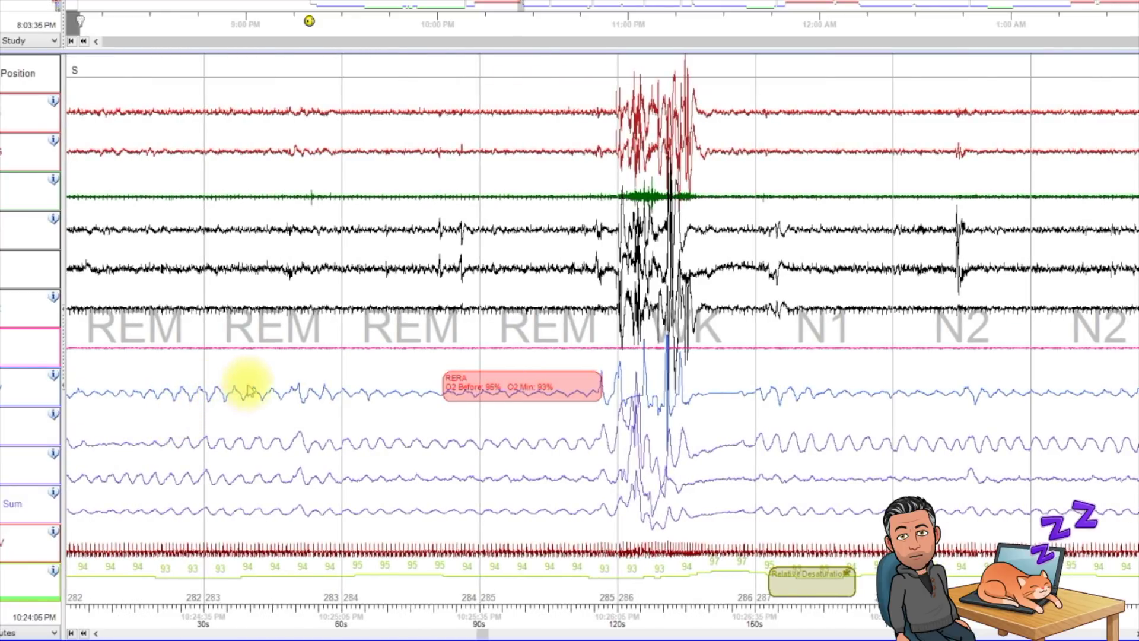
{"action": "key", "text": "Left"}
{"action": "key", "text": "Left"}
{"action": "key", "text": "Left"}
{"action": "key", "text": "Left"}
{"action": "key", "text": "Left"}
{"action": "key", "text": "Left"}
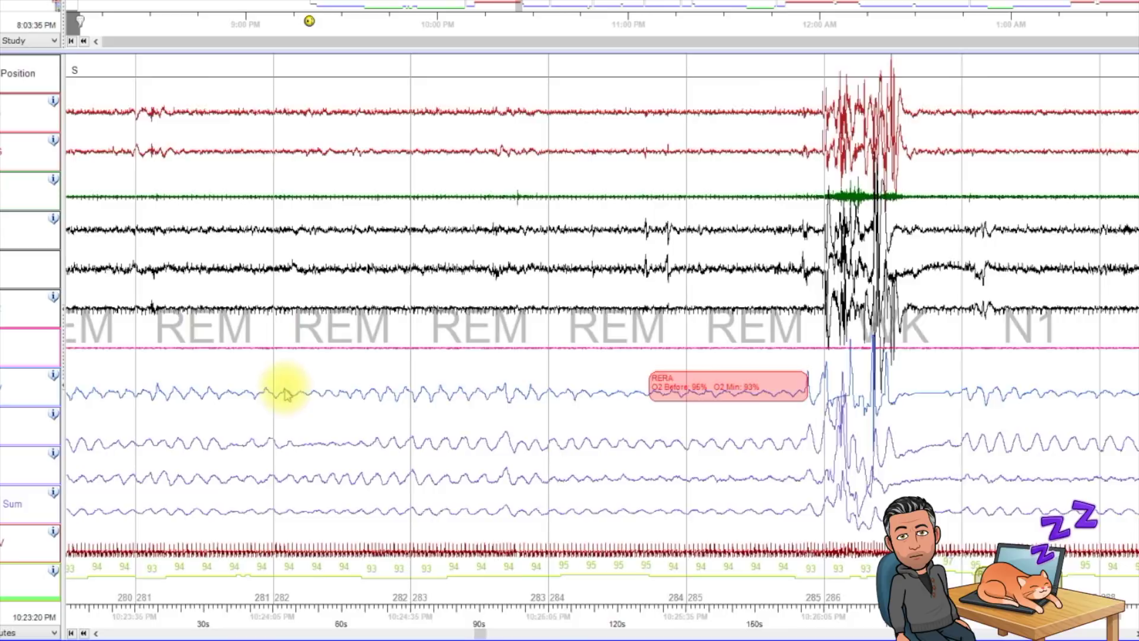
{"action": "key", "text": "Left"}
{"action": "key", "text": "Left"}
{"action": "key", "text": "Right"}
{"action": "key", "text": "Right"}
{"action": "key", "text": "Right"}
{"action": "key", "text": "Right"}
{"action": "key", "text": "Right"}
{"action": "key", "text": "Right"}
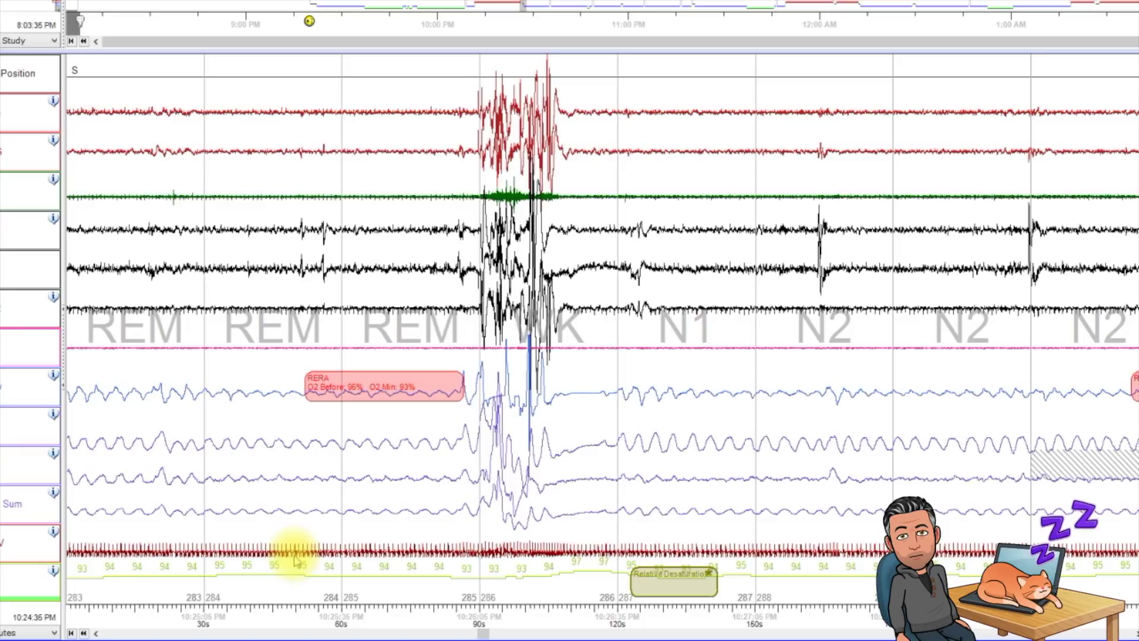
{"action": "scroll", "coordinate": [456, 558], "scroll_direction": "down", "scroll_amount": 2}
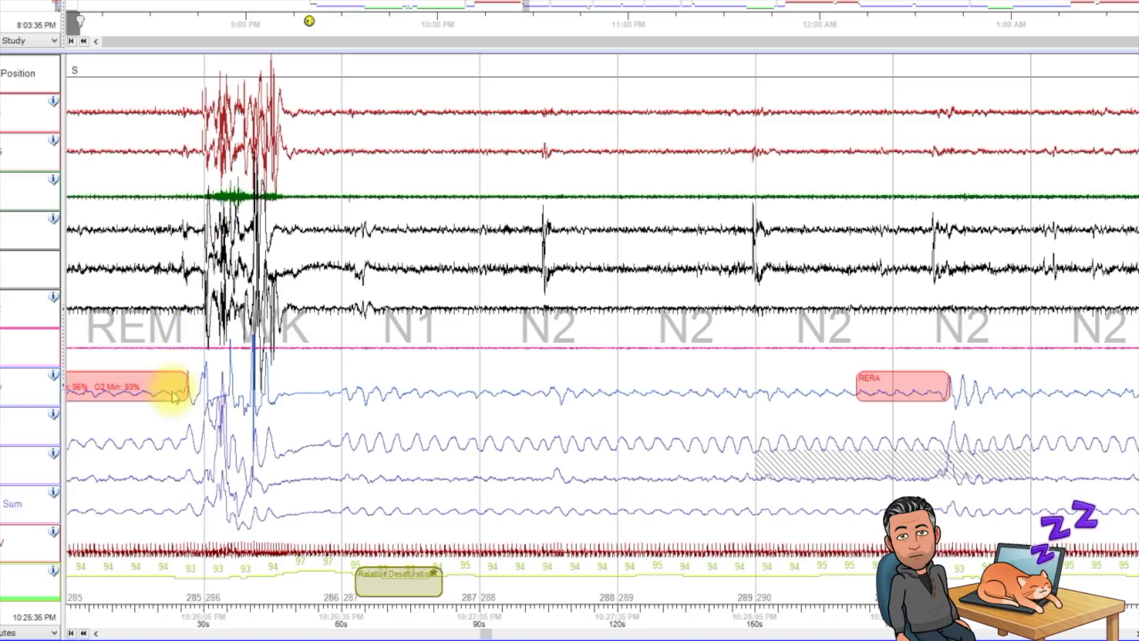
{"action": "mouse_move", "coordinate": [134, 398]}
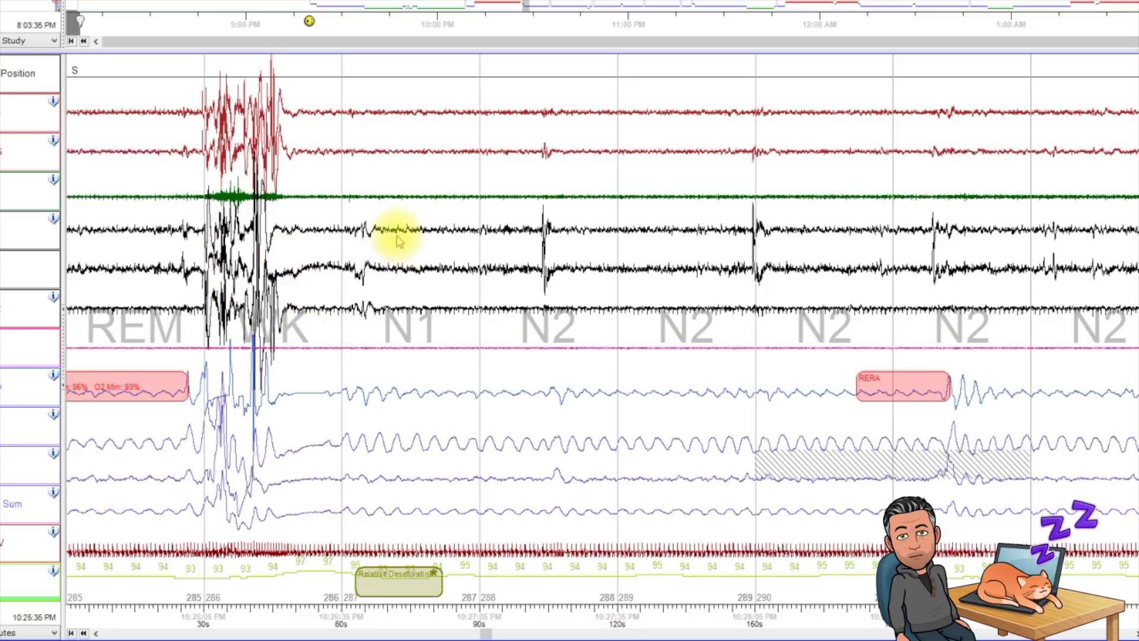
{"action": "left_click_drag", "start_coordinate": [415, 270], "coordinate": [460, 271]}
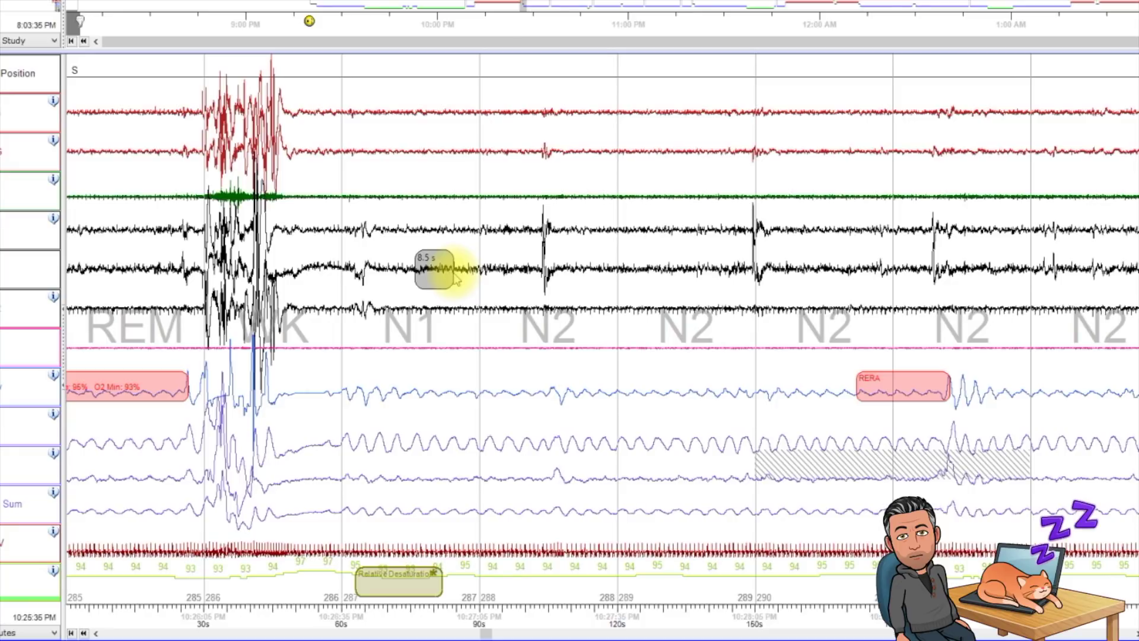
{"action": "key", "text": "a"}
{"action": "key", "text": "Delete"}
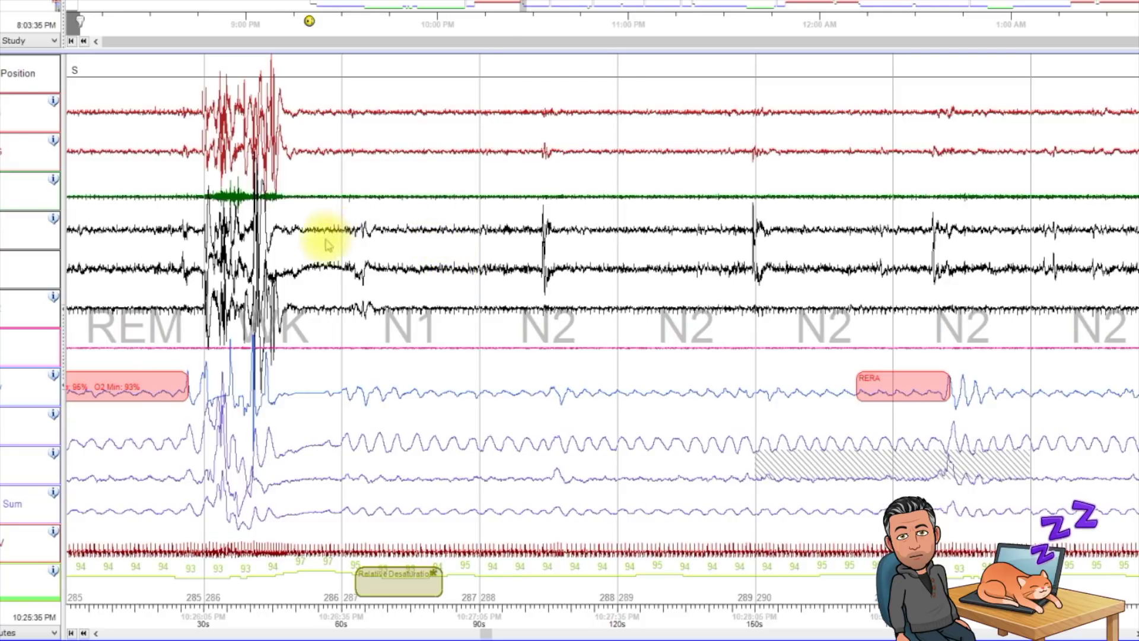
Step: Scroll back and forth to settle on the wake epoch
{"action": "scroll", "coordinate": [323, 247], "scroll_direction": "down", "scroll_amount": 8}
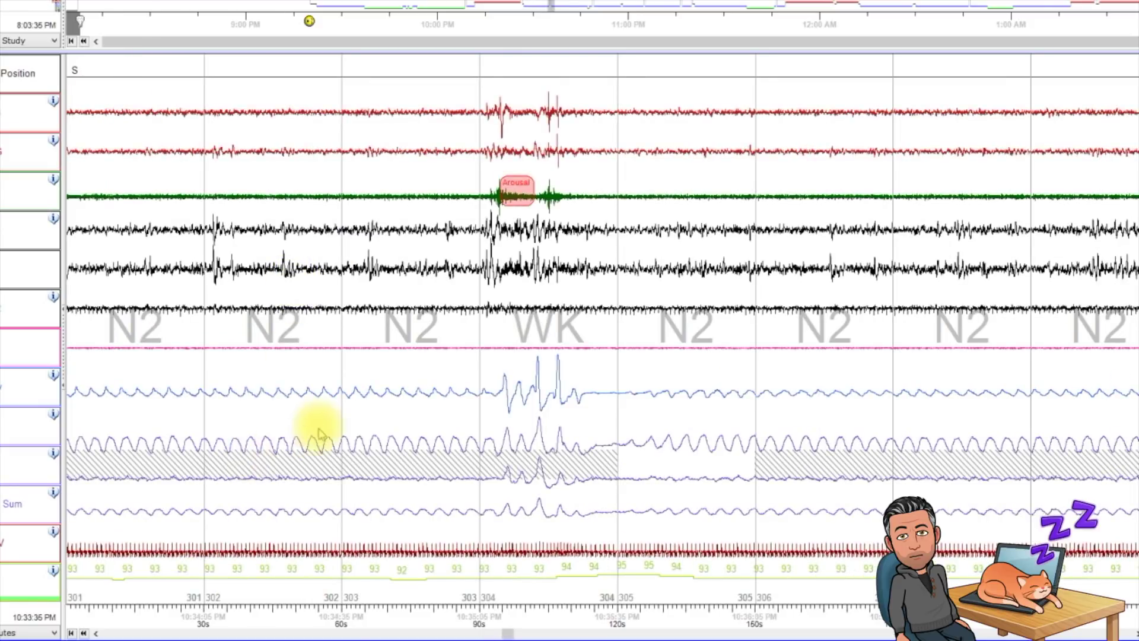
{"action": "scroll", "coordinate": [298, 476], "scroll_direction": "up", "scroll_amount": 1}
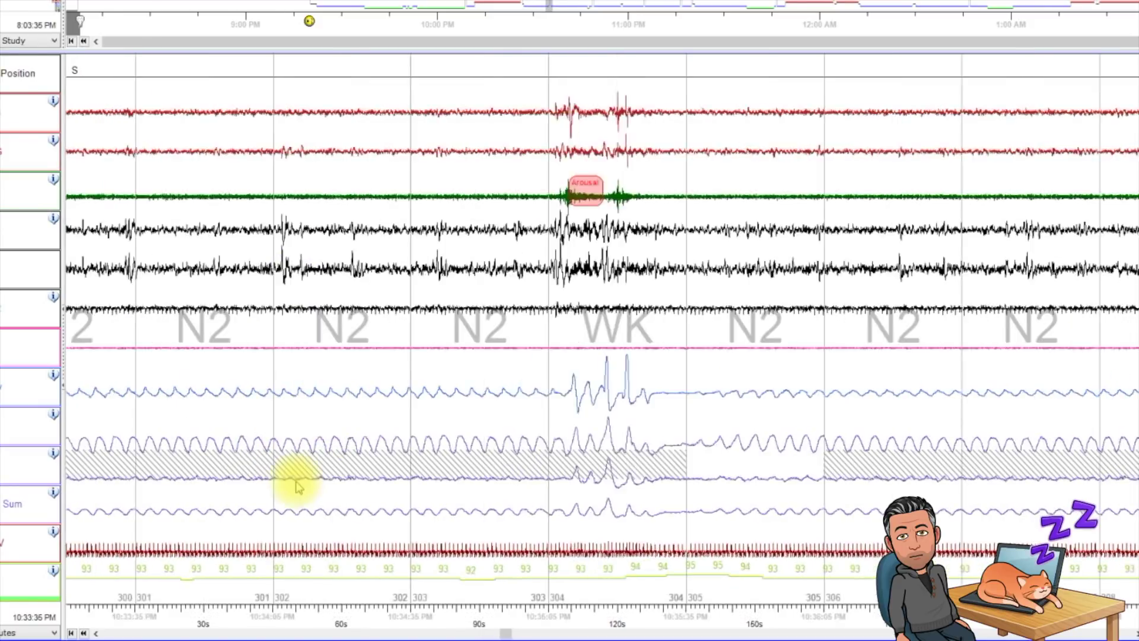
{"action": "scroll", "coordinate": [341, 394], "scroll_direction": "down", "scroll_amount": 1}
{"action": "scroll", "coordinate": [347, 403], "scroll_direction": "down", "scroll_amount": 1}
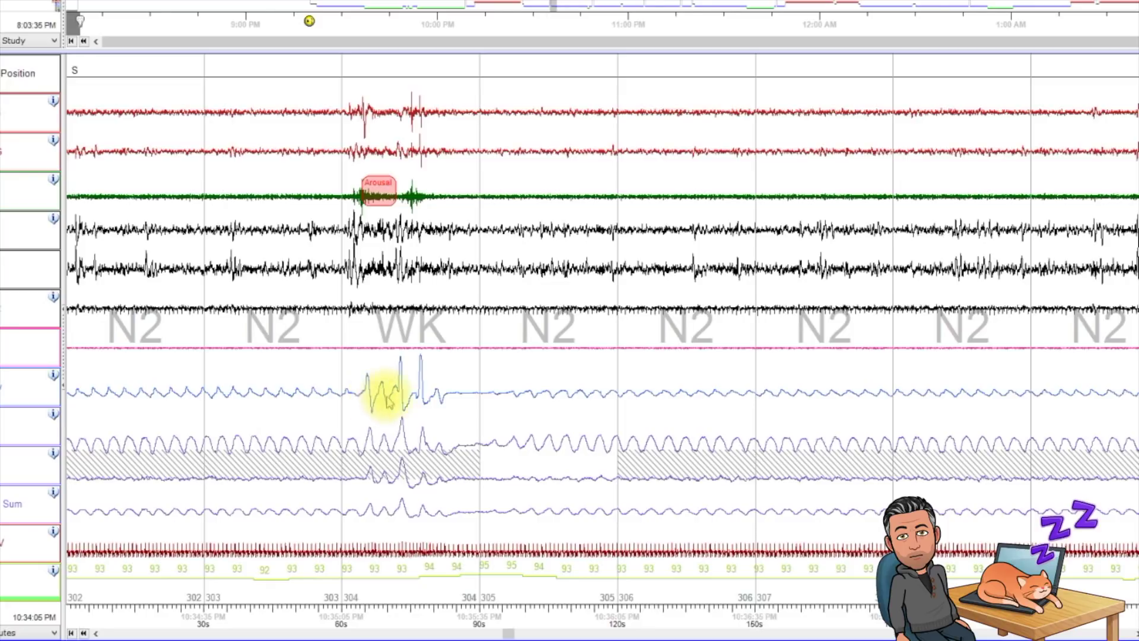
Step: Outline a span on the airflow channel to try scoring a RERA, then advance to N2 epochs near 10:57 PM
{"action": "left_click_drag", "start_coordinate": [443, 393], "coordinate": [509, 389]}
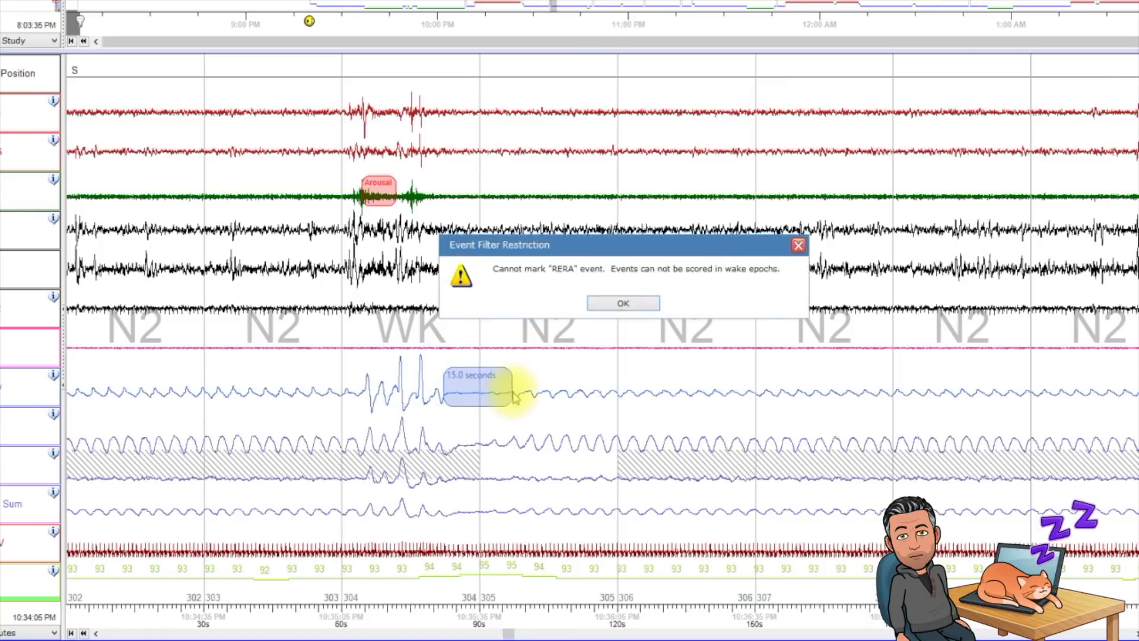
{"action": "key", "text": "Return"}
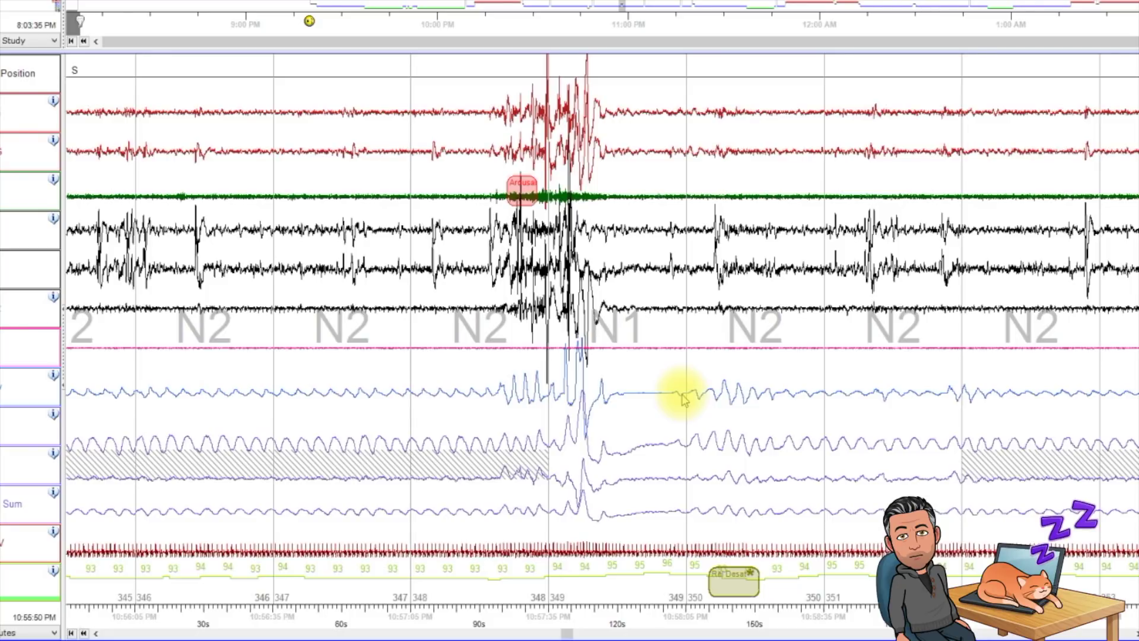
{"action": "scroll", "coordinate": [676, 402], "scroll_direction": "down", "scroll_amount": 1}
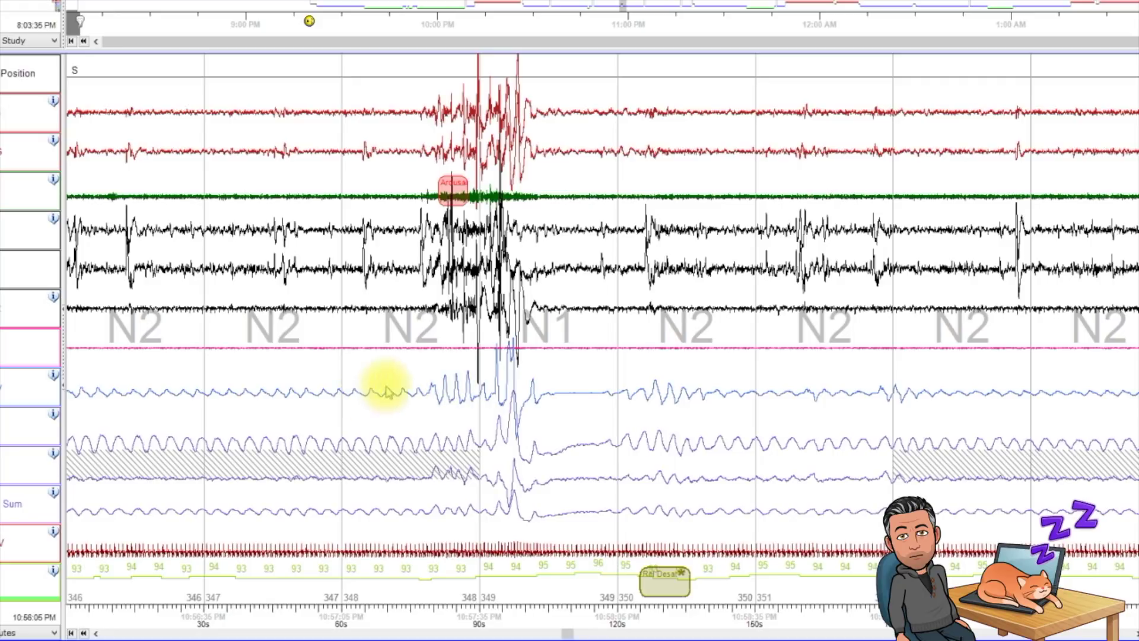
Step: Page through the N2 epochs to continuous REM epochs 465–470 near 11:56 PM
{"action": "scroll", "coordinate": [432, 421], "scroll_direction": "down", "scroll_amount": 1}
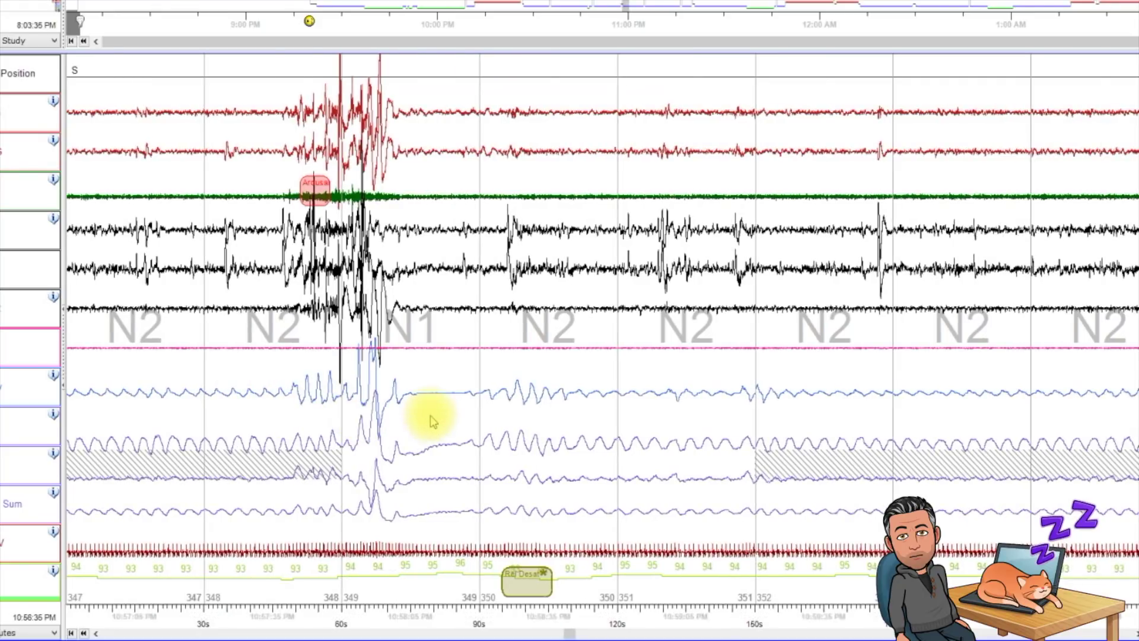
{"action": "scroll", "coordinate": [432, 421], "scroll_direction": "down", "scroll_amount": 2}
{"action": "scroll", "coordinate": [437, 415], "scroll_direction": "down", "scroll_amount": 13}
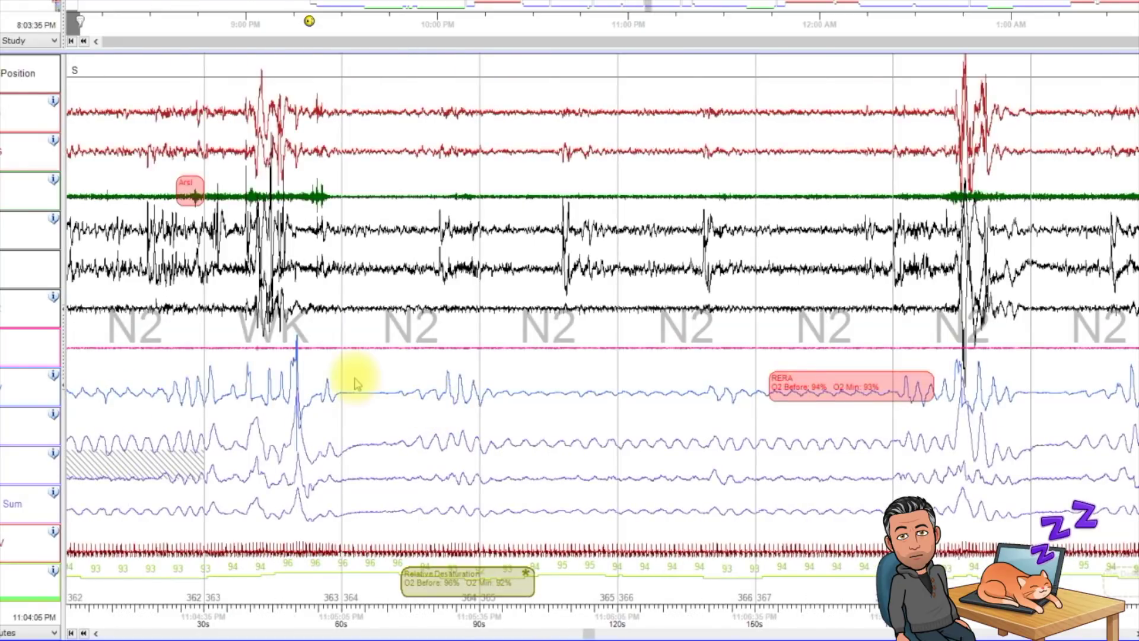
{"action": "scroll", "coordinate": [490, 417], "scroll_direction": "down", "scroll_amount": 1}
{"action": "scroll", "coordinate": [490, 415], "scroll_direction": "down", "scroll_amount": 20}
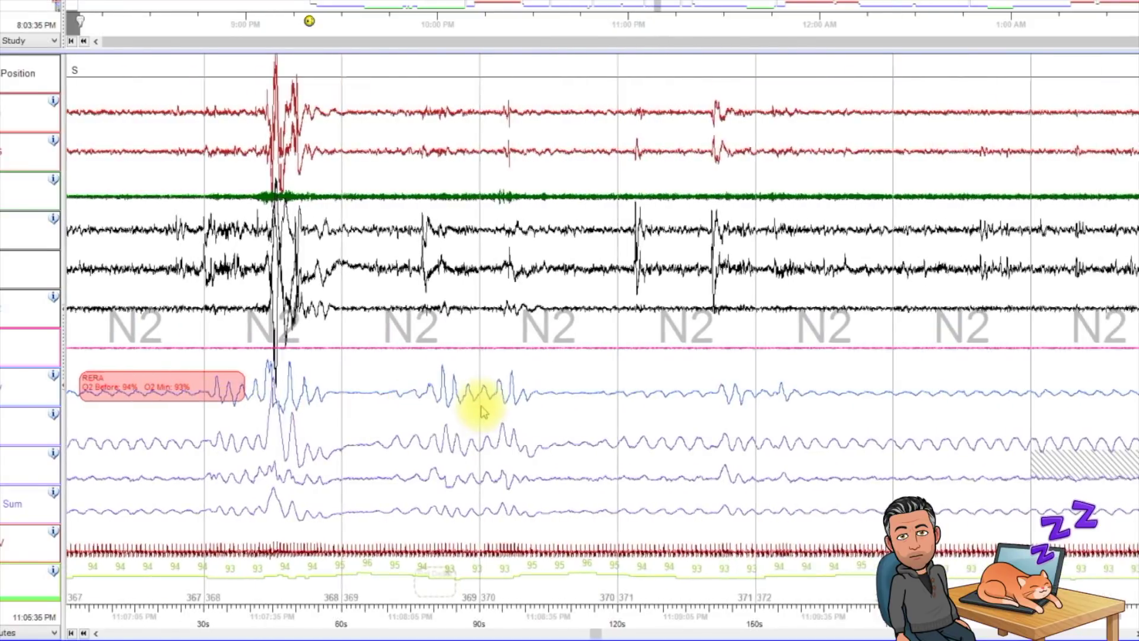
{"action": "scroll", "coordinate": [482, 412], "scroll_direction": "down", "scroll_amount": 16}
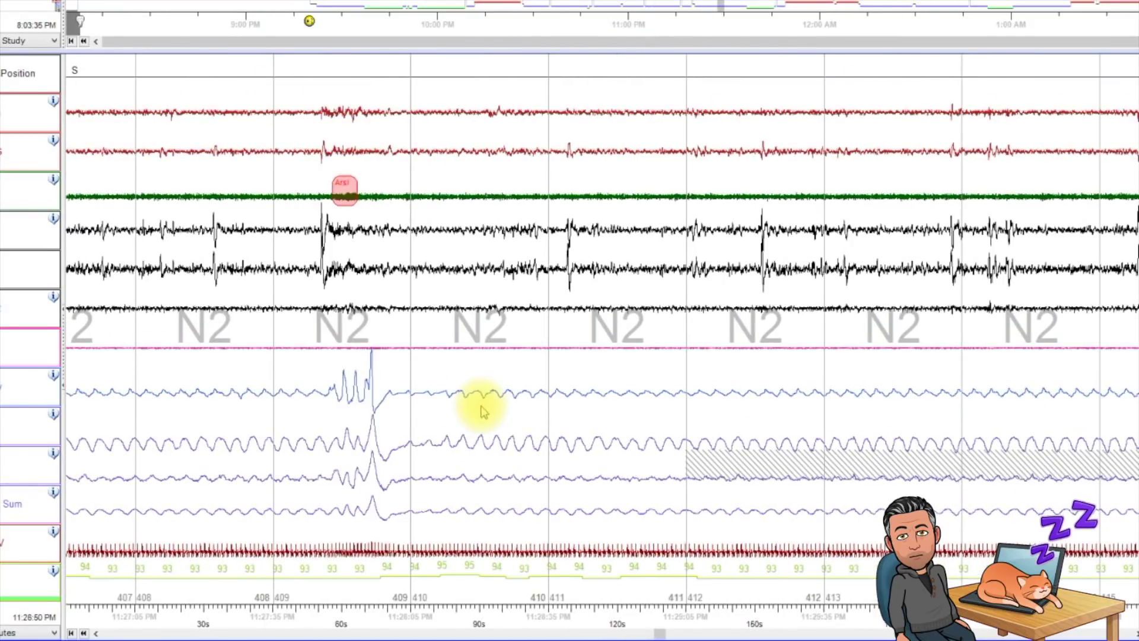
{"action": "scroll", "coordinate": [481, 411], "scroll_direction": "down", "scroll_amount": 20}
{"action": "scroll", "coordinate": [482, 411], "scroll_direction": "down", "scroll_amount": 20}
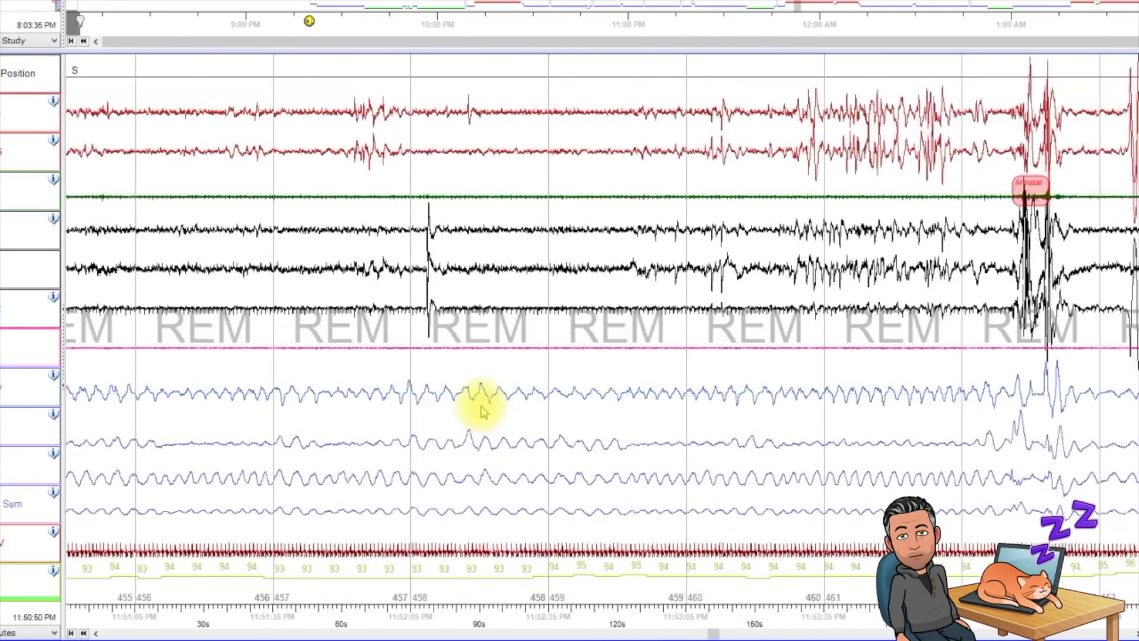
{"action": "scroll", "coordinate": [482, 411], "scroll_direction": "up", "scroll_amount": 4}
{"action": "scroll", "coordinate": [481, 411], "scroll_direction": "down", "scroll_amount": 4}
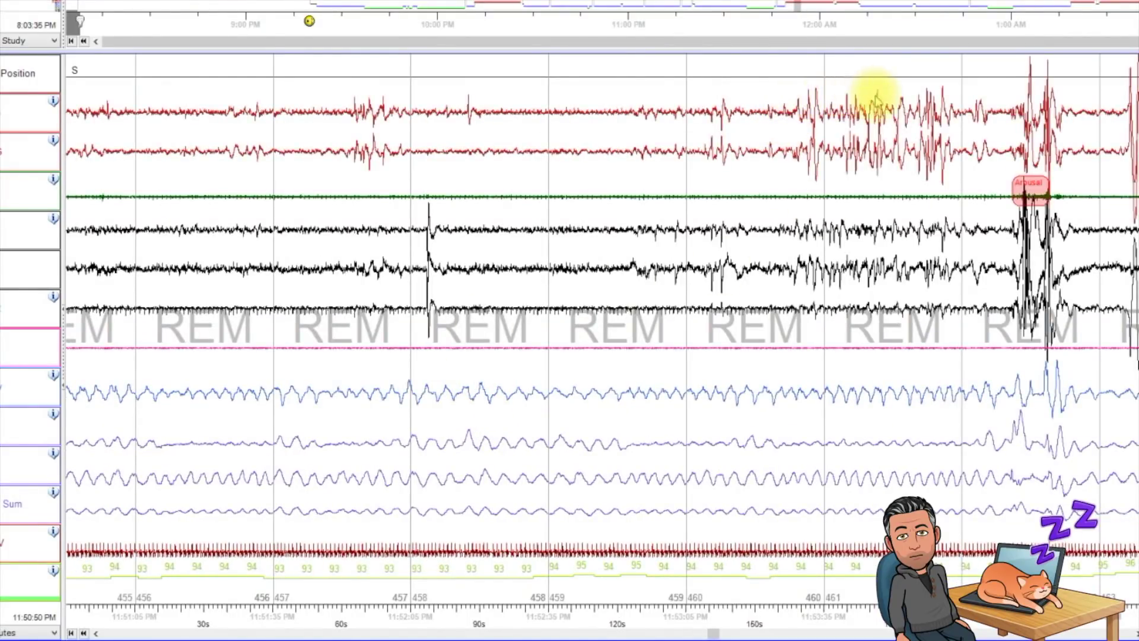
{"action": "scroll", "coordinate": [750, 178], "scroll_direction": "down", "scroll_amount": 2}
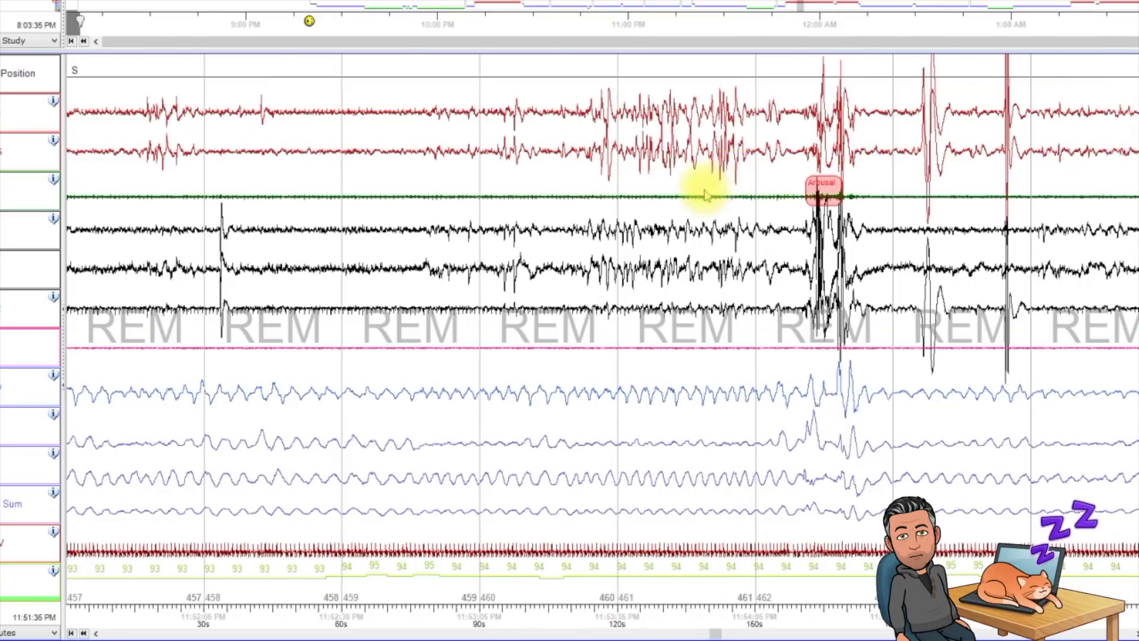
{"action": "scroll", "coordinate": [707, 183], "scroll_direction": "down", "scroll_amount": 1}
{"action": "scroll", "coordinate": [588, 332], "scroll_direction": "down", "scroll_amount": 6}
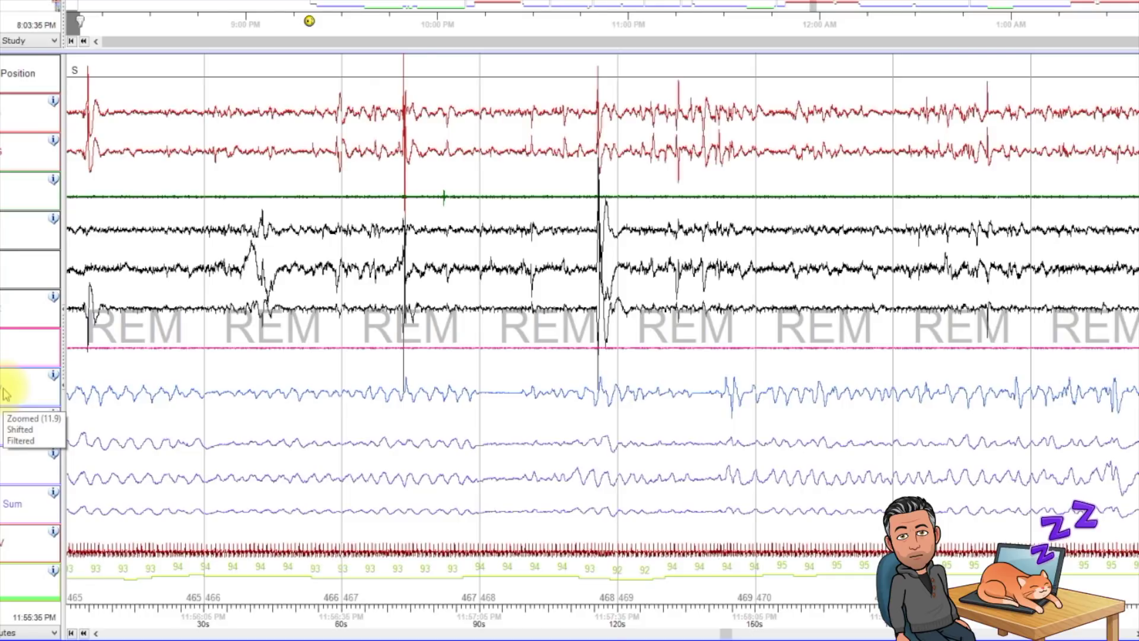
Step: Raise the top airflow channel's zoom from 11.9 to 23.3, then review REM epochs 464–470
{"action": "scroll", "coordinate": [5, 393], "scroll_direction": "up", "scroll_amount": 3}
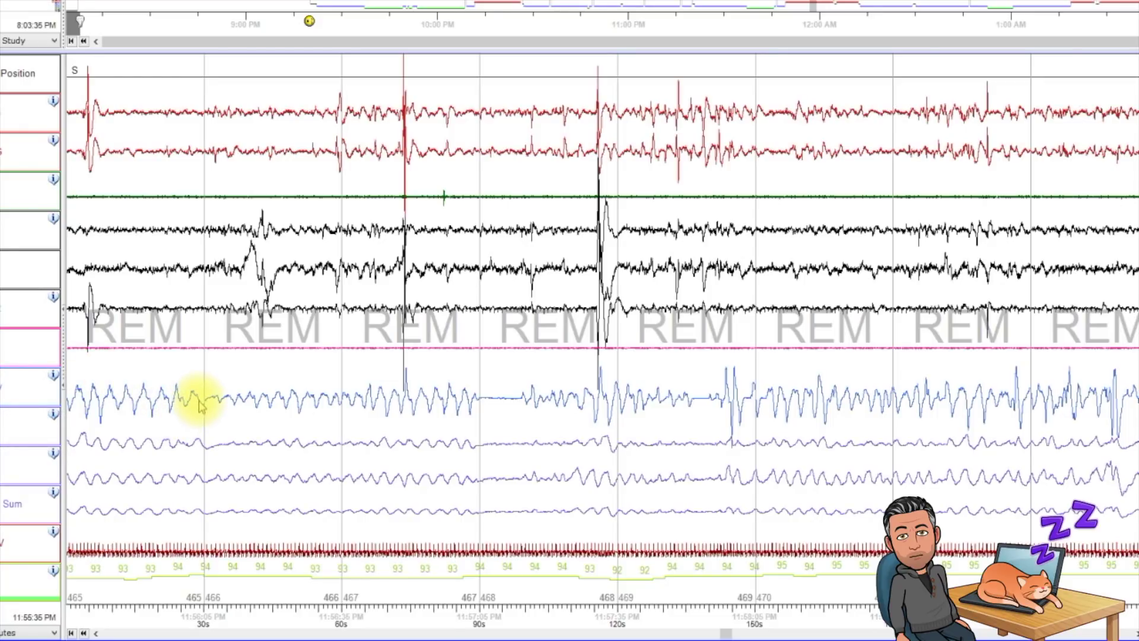
{"action": "scroll", "coordinate": [279, 432], "scroll_direction": "up", "scroll_amount": 1}
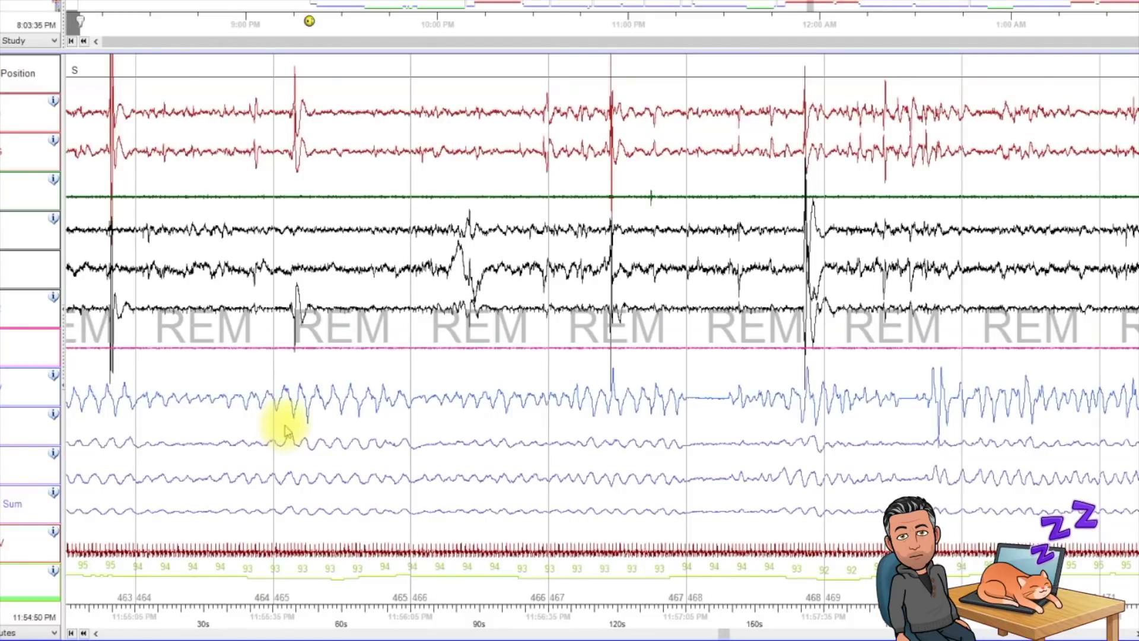
{"action": "scroll", "coordinate": [283, 427], "scroll_direction": "up", "scroll_amount": 2}
{"action": "scroll", "coordinate": [285, 431], "scroll_direction": "down", "scroll_amount": 2}
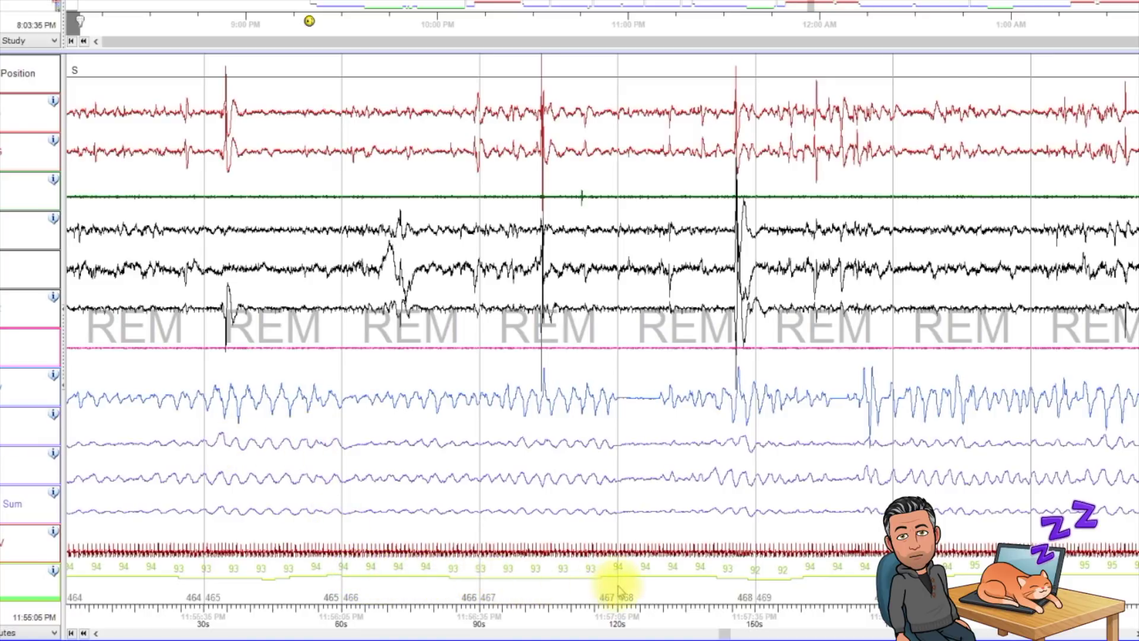
{"action": "scroll", "coordinate": [419, 374], "scroll_direction": "down", "scroll_amount": 1}
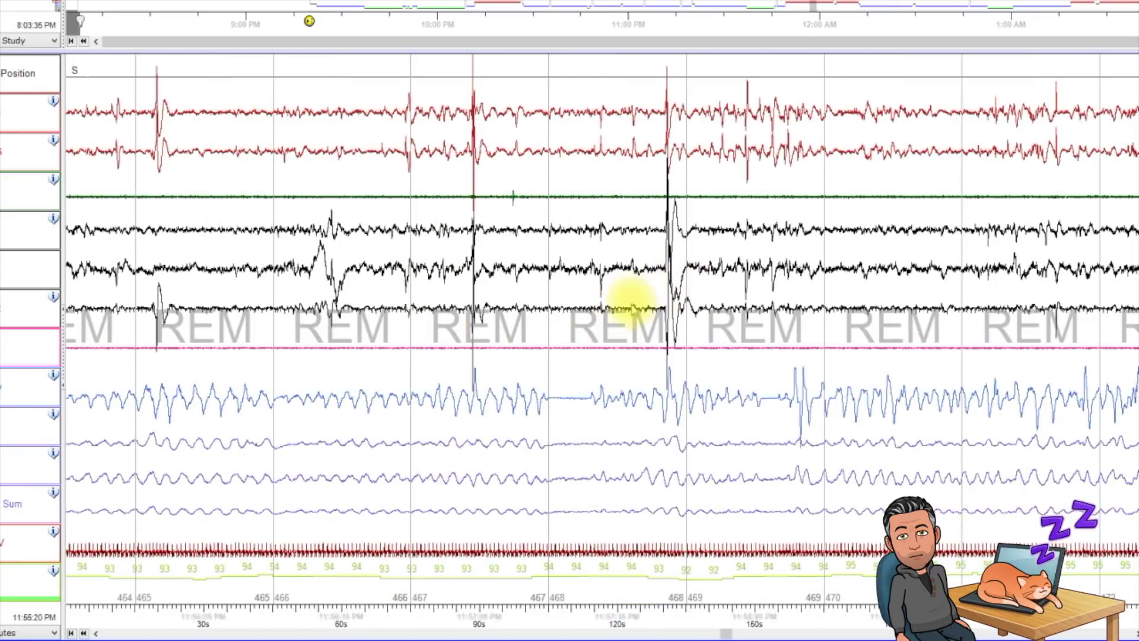
{"action": "scroll", "coordinate": [630, 300], "scroll_direction": "down", "scroll_amount": 2}
{"action": "left_click_drag", "start_coordinate": [411, 399], "coordinate": [542, 394]}
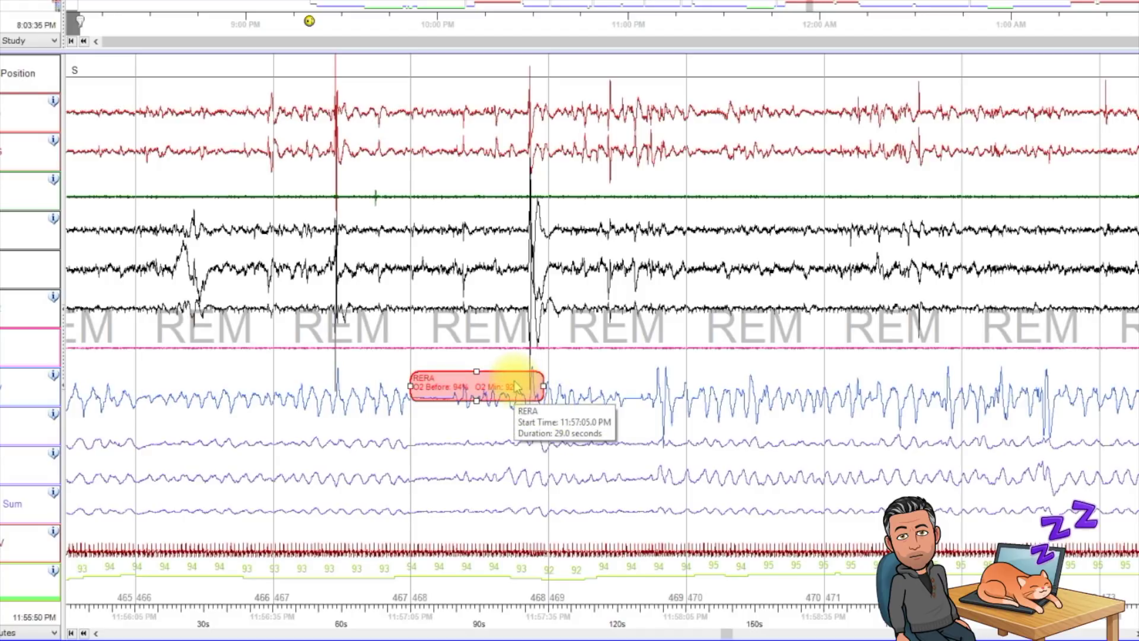
{"action": "key", "text": "Delete"}
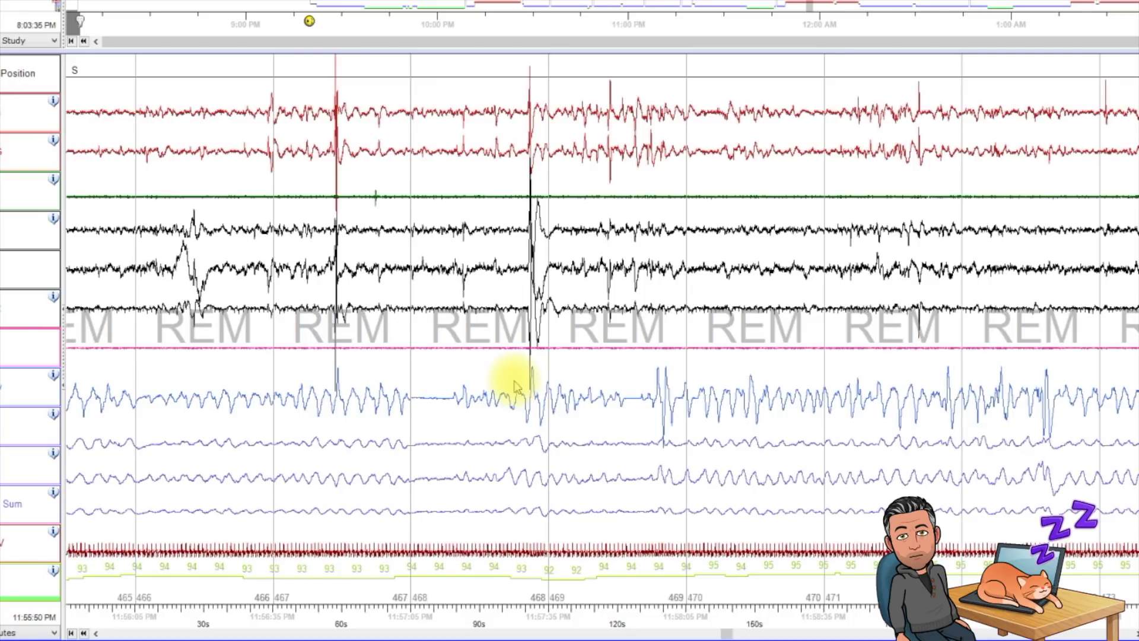
{"action": "scroll", "coordinate": [472, 448], "scroll_direction": "down", "scroll_amount": 1}
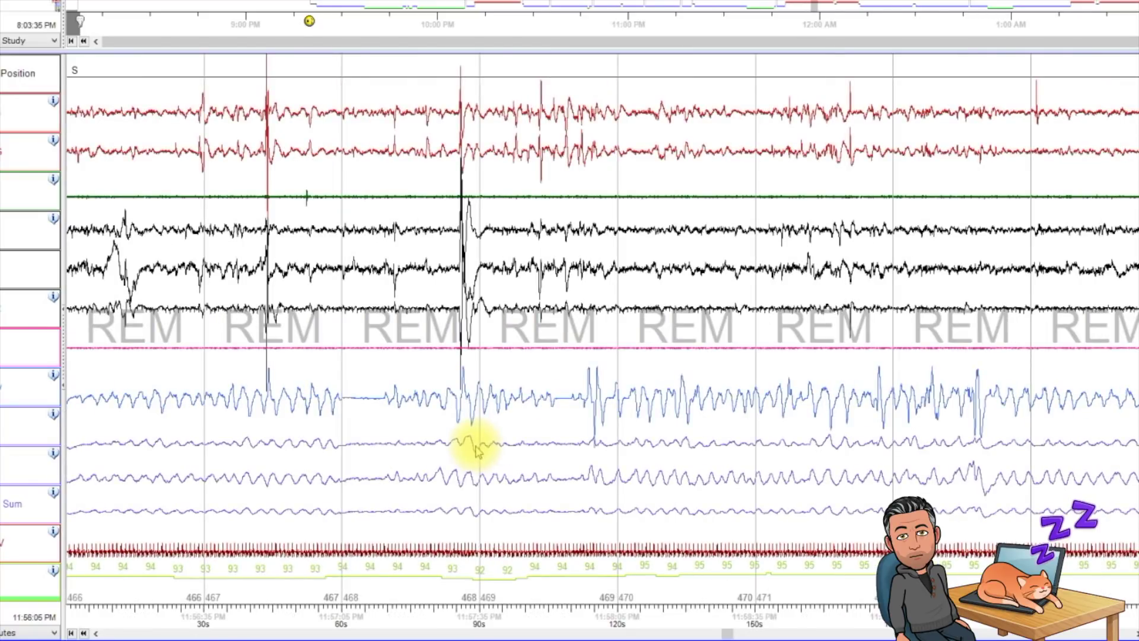